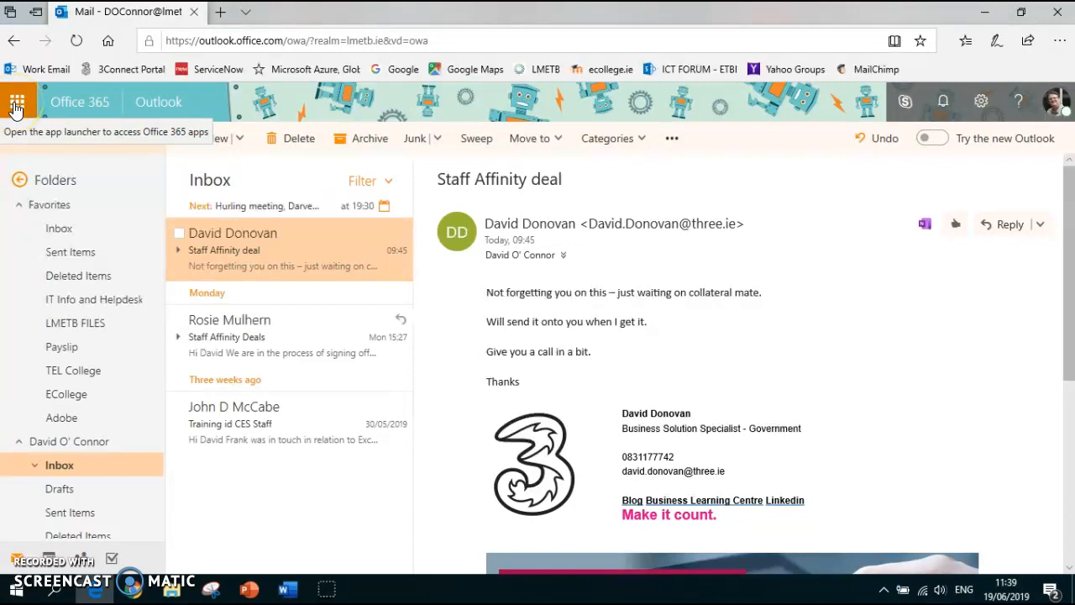
Open Class Notebook from the Office 365 apps and start creating a class notebook
click(18, 105)
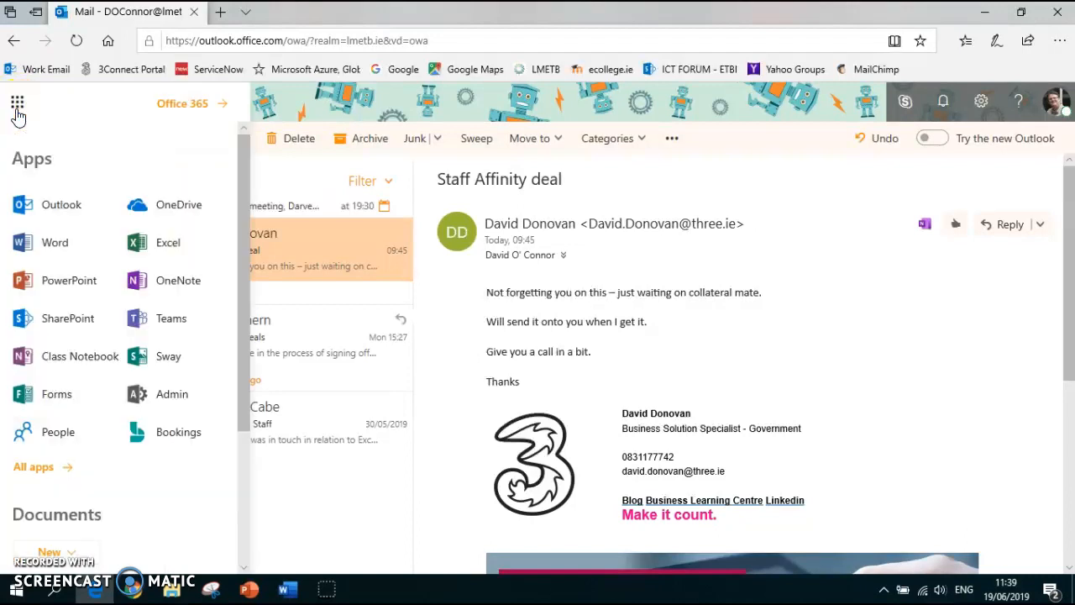
click(62, 357)
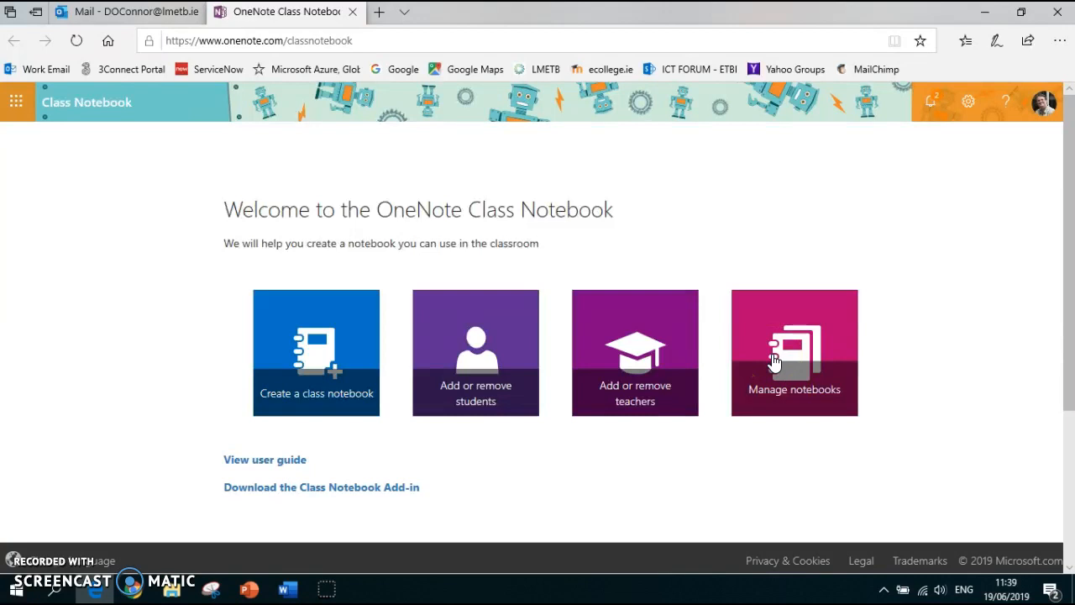
click(315, 370)
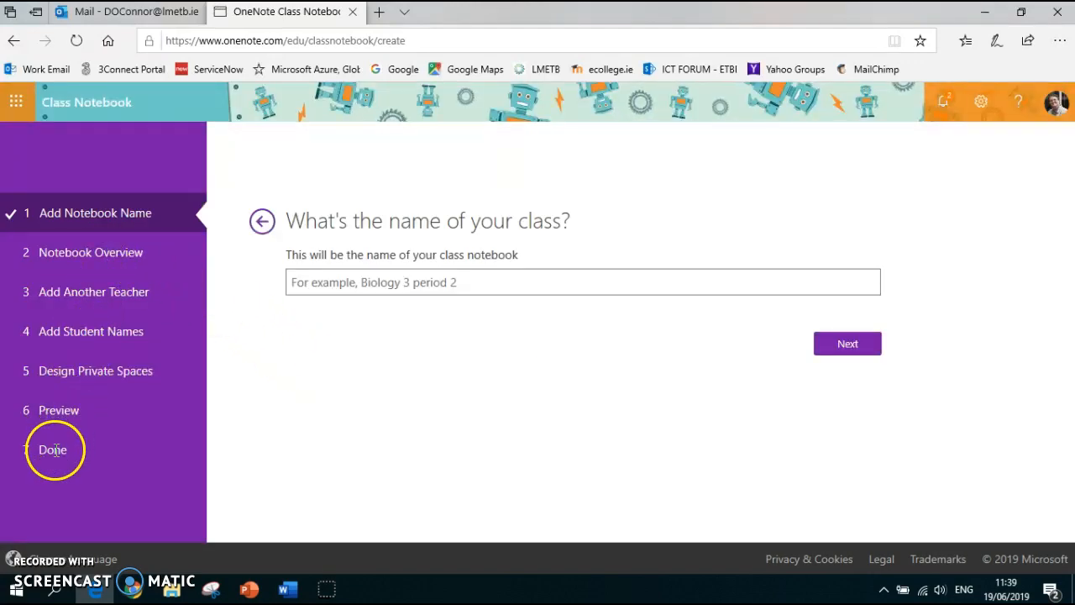
Name the class notebook "ClassNotebook Demo" and continue to the notebook overview
click(315, 282)
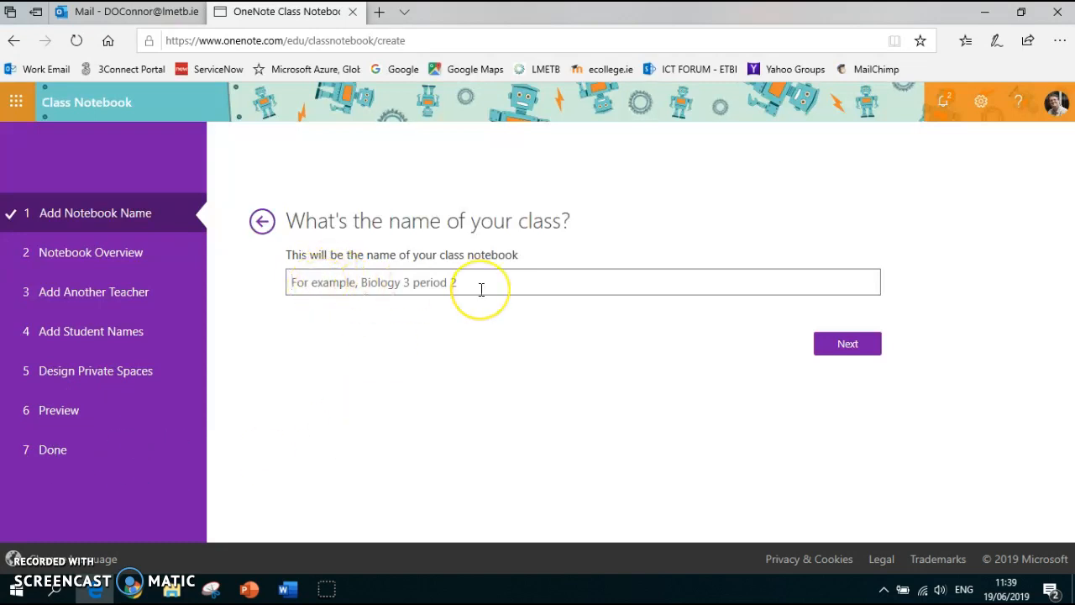
text(Clas)
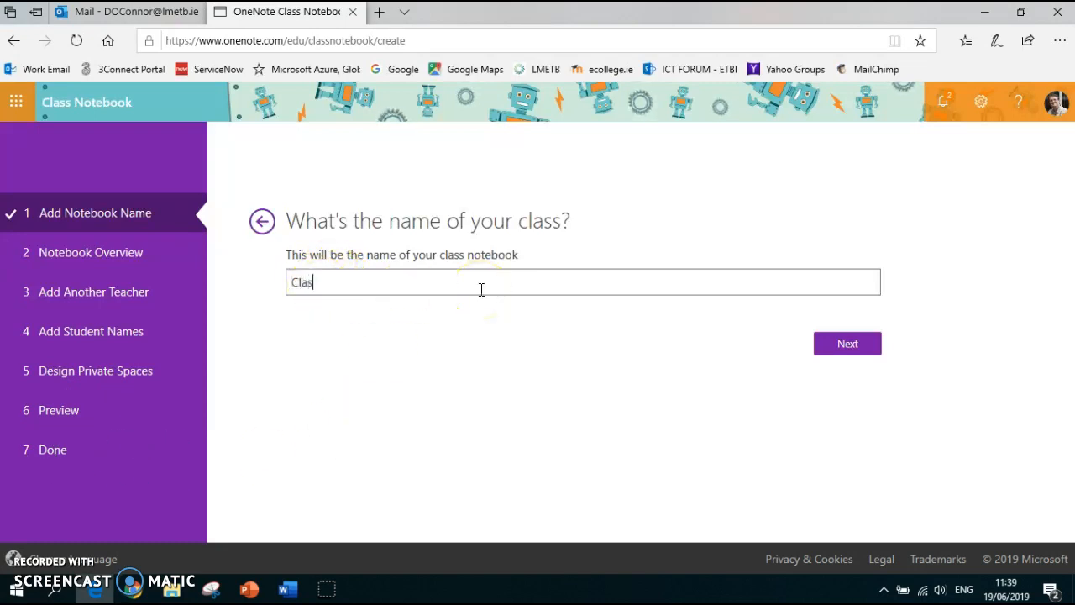
text(sNotebook Demo)
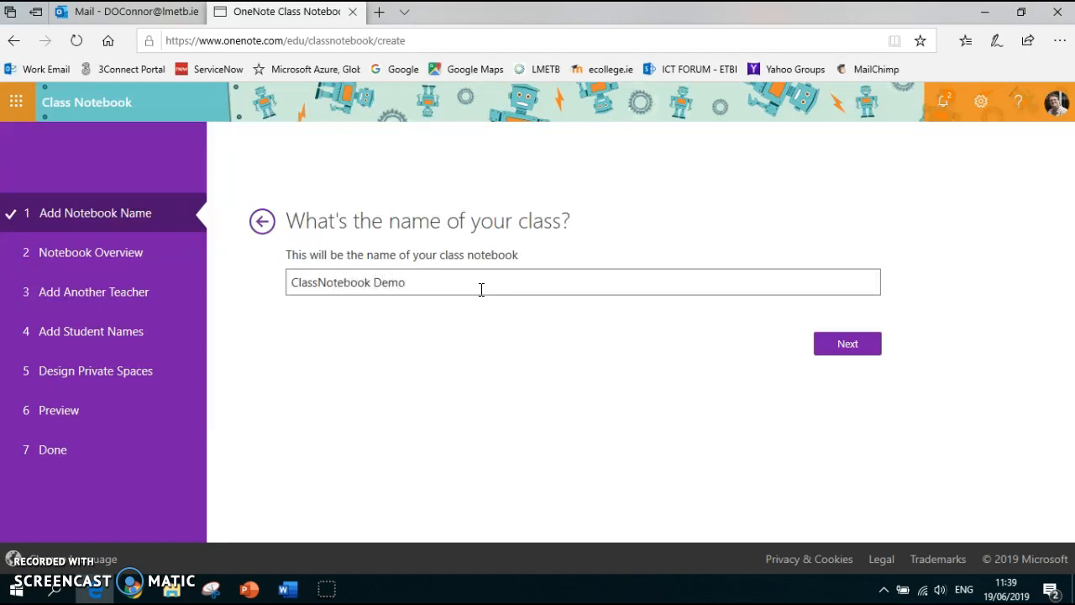
click(501, 294)
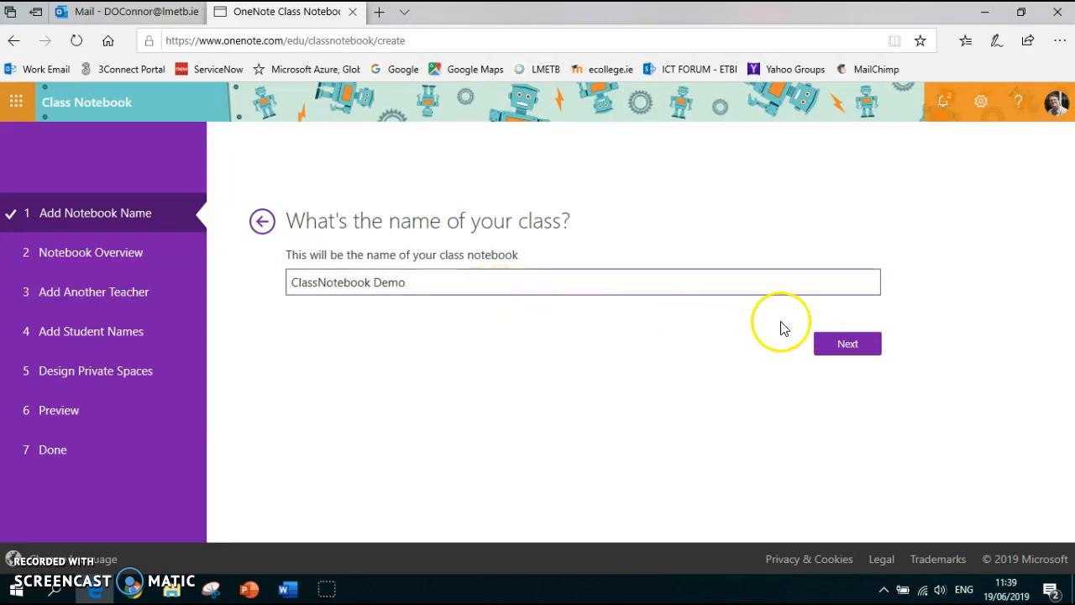
click(846, 348)
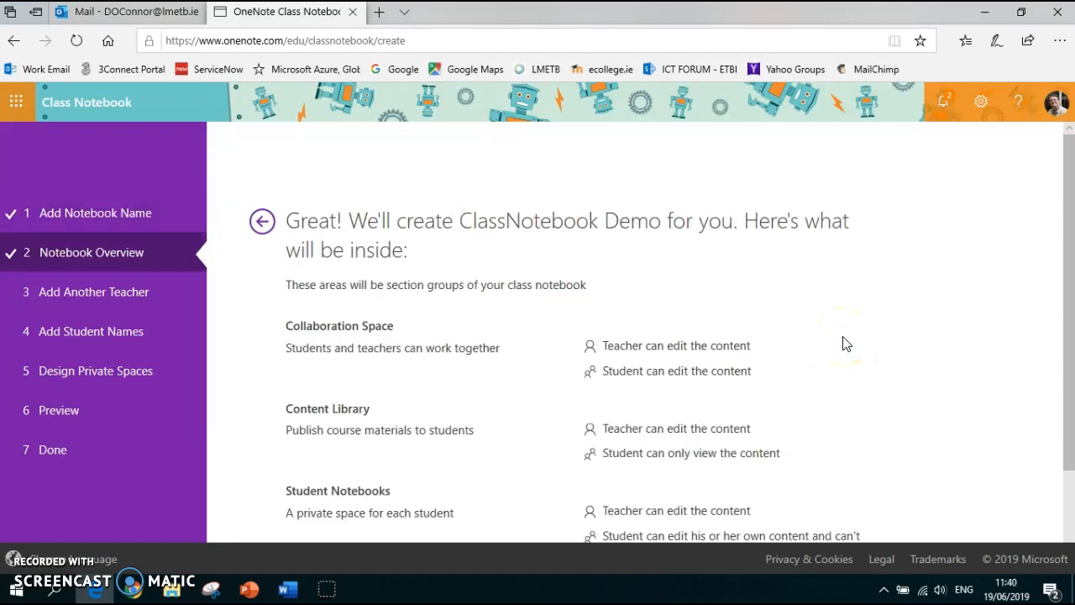
Accept the notebook overview and continue to the student names without adding another teacher
drag(1072, 259, 1060, 363)
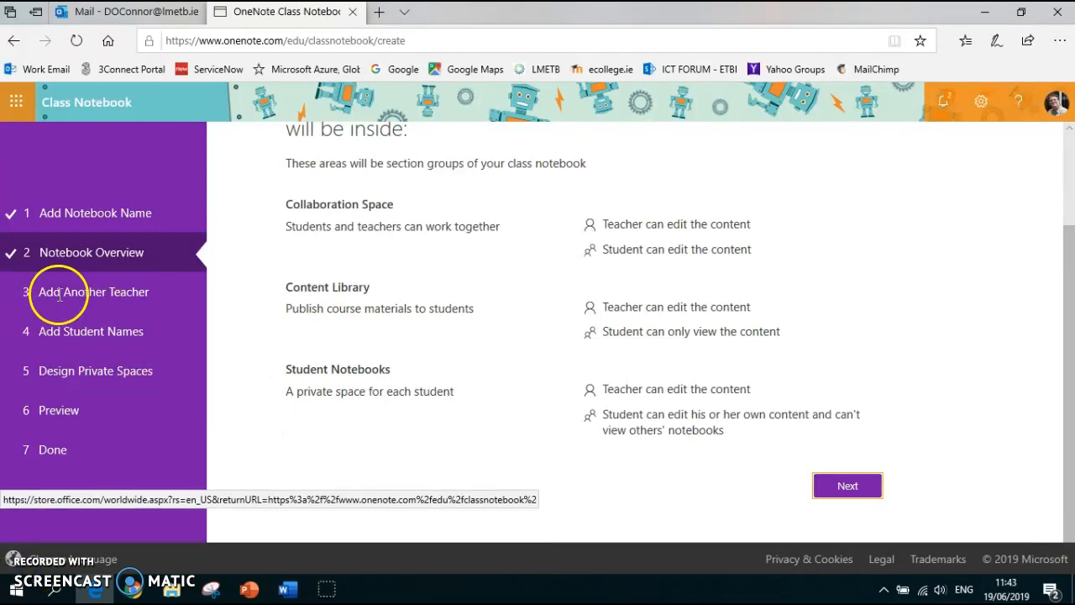
click(844, 484)
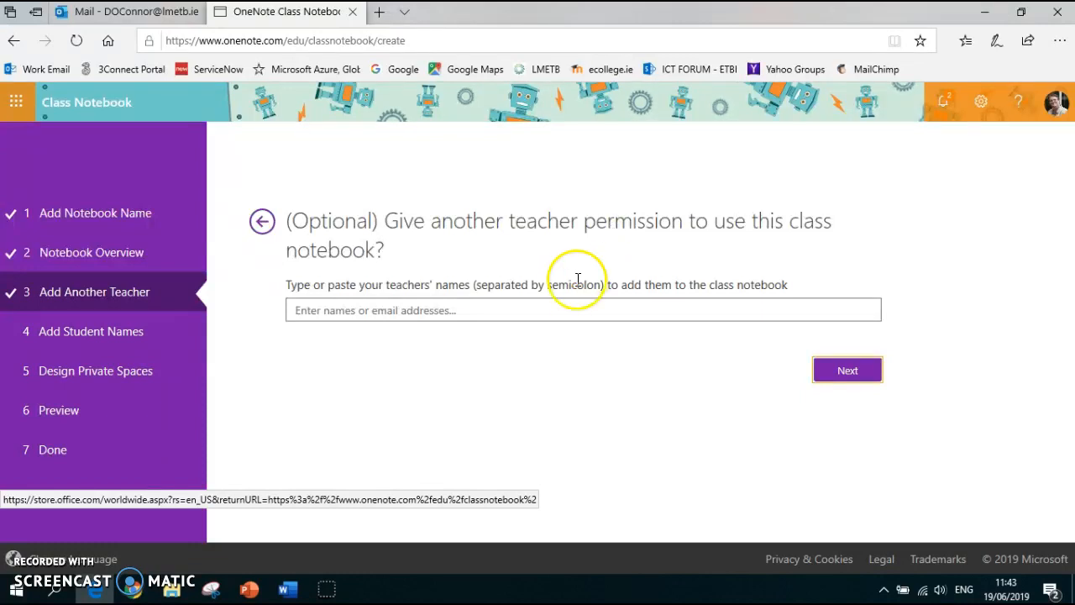
click(837, 376)
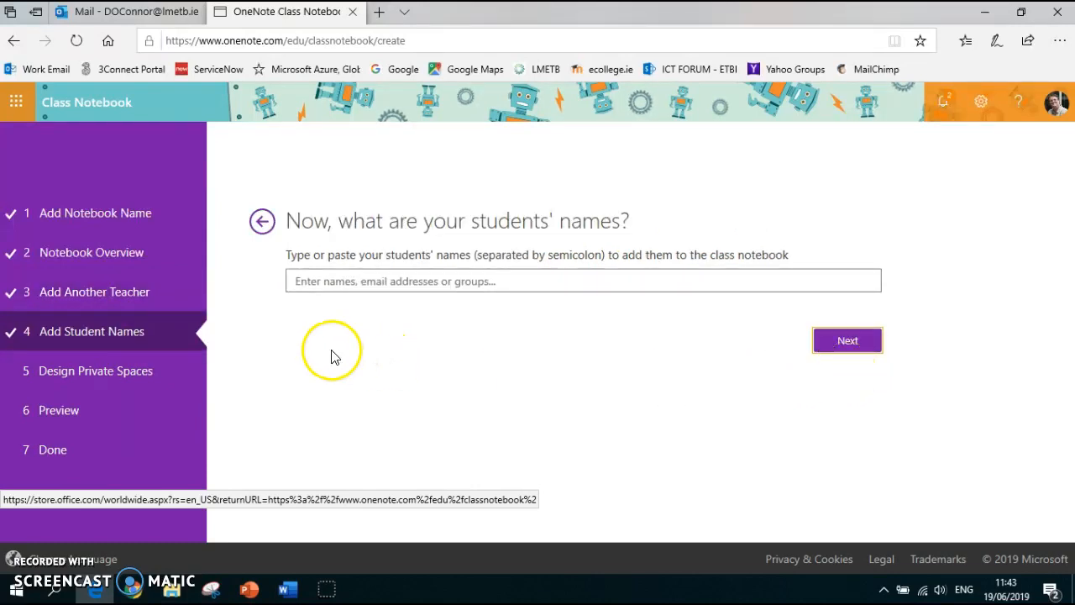
Add two students to the class notebook by looking up their username and picking both matching people
click(359, 282)
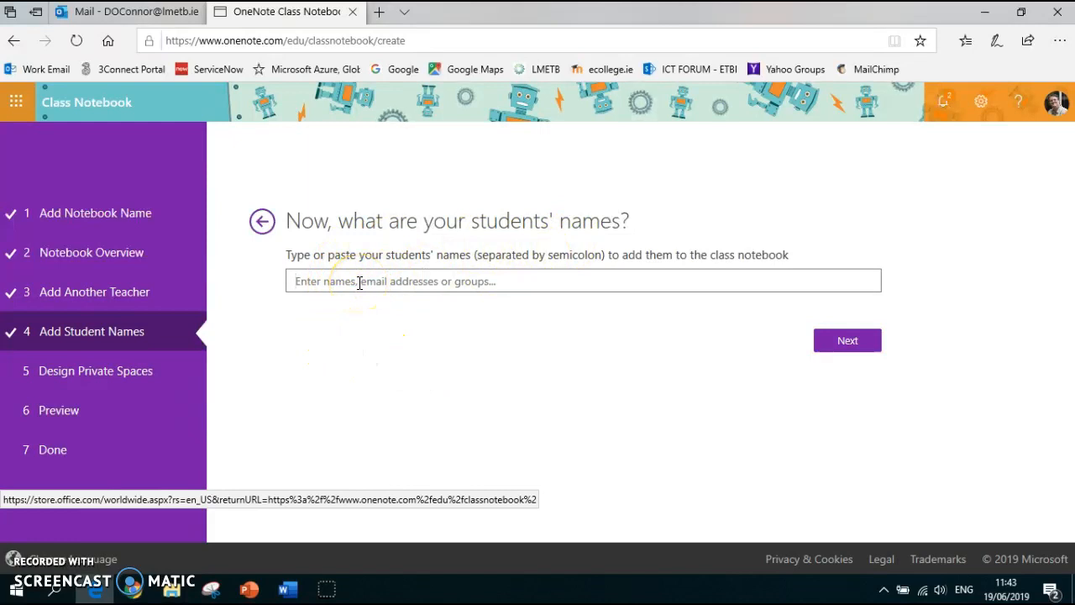
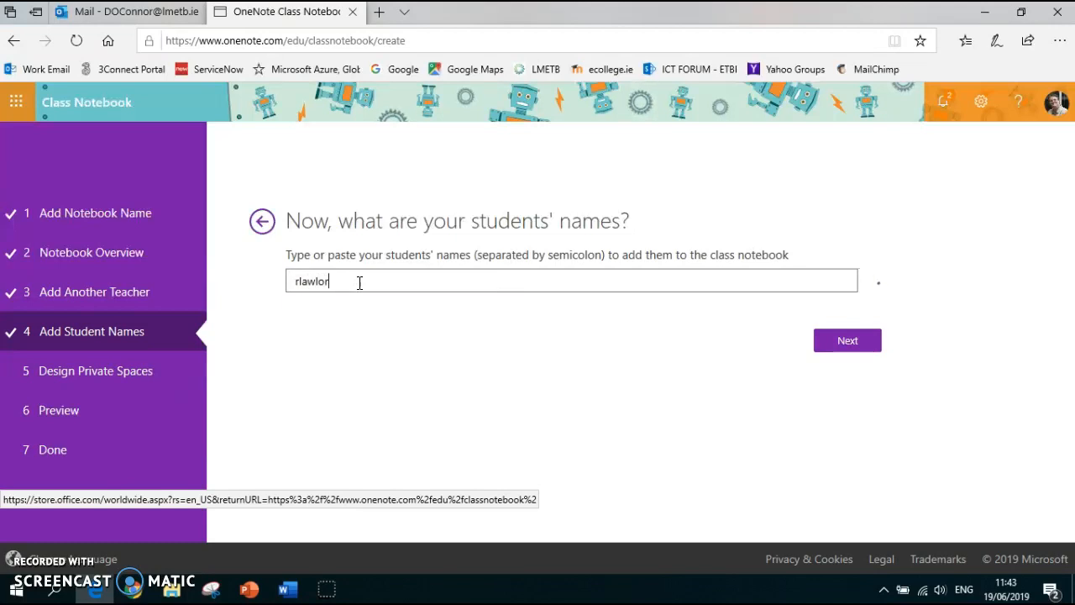
click(331, 309)
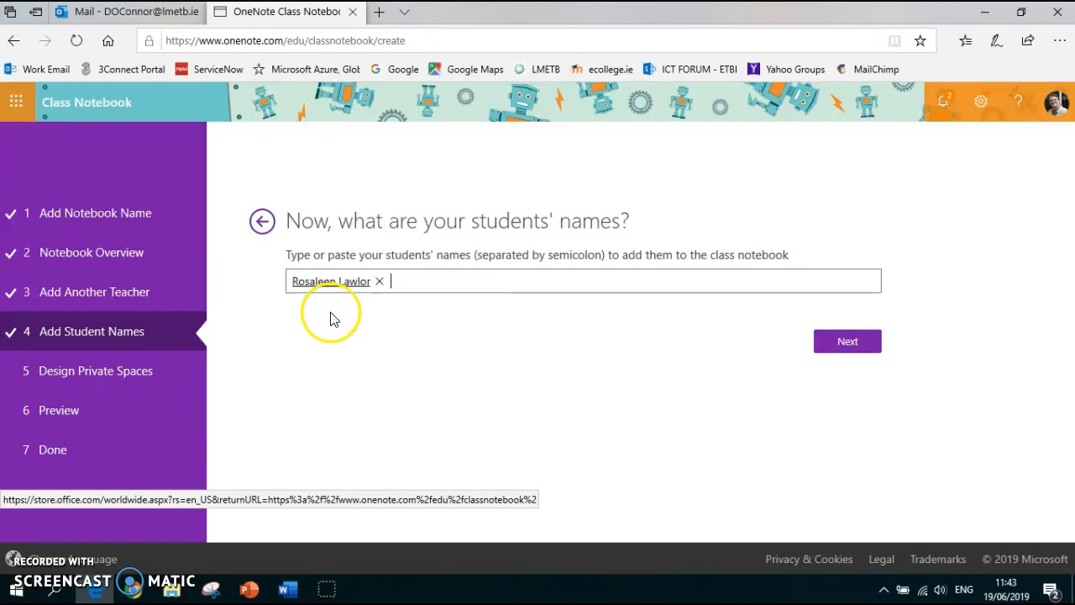
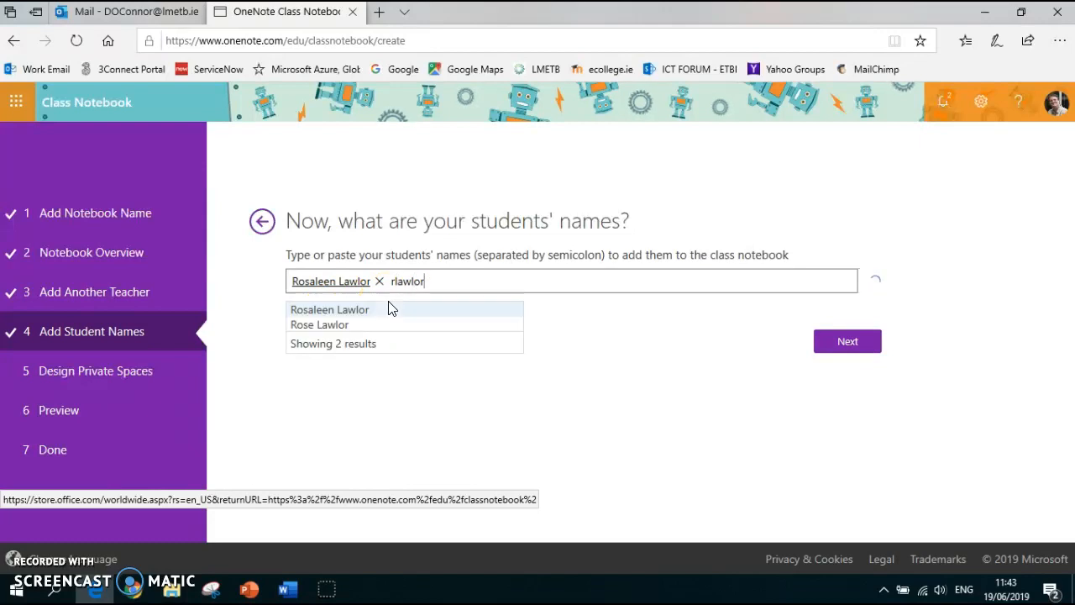
click(346, 325)
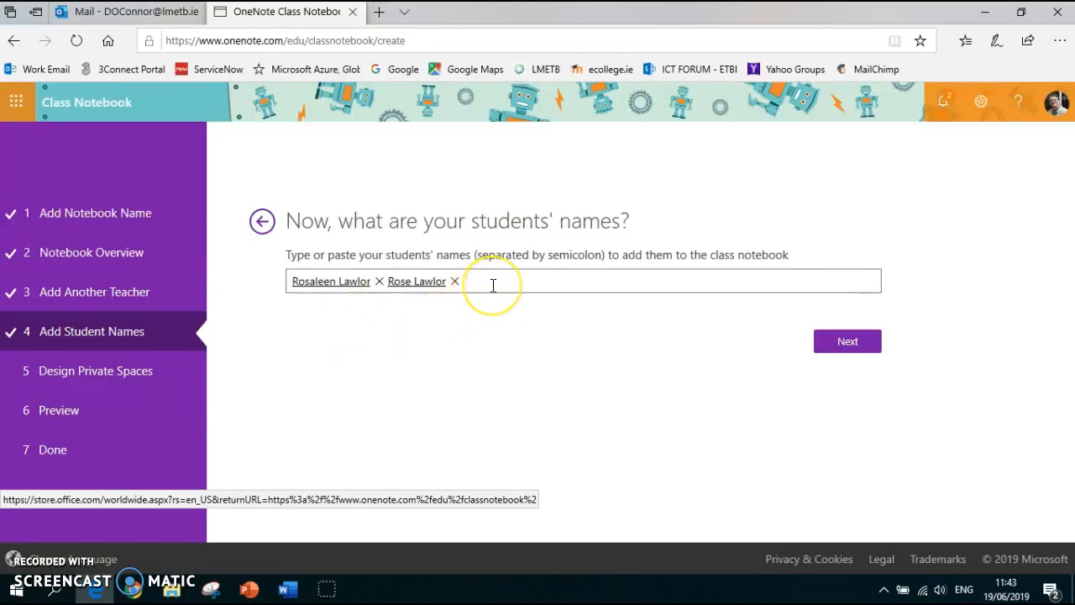
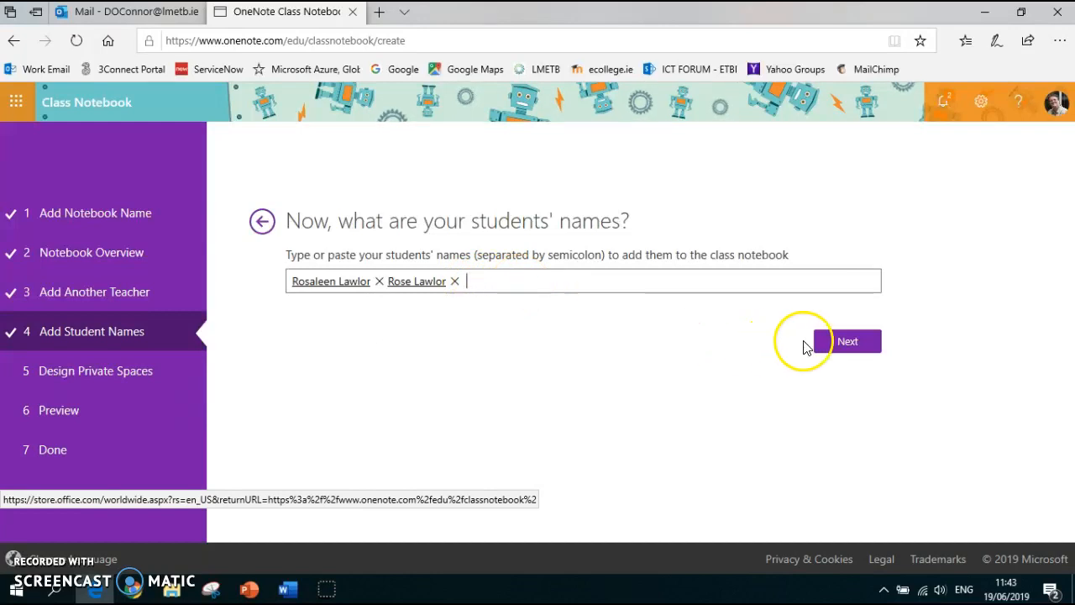
Continue to the private space design and remove the Quizzes, Class Notes and Homework sections
click(845, 346)
click(817, 402)
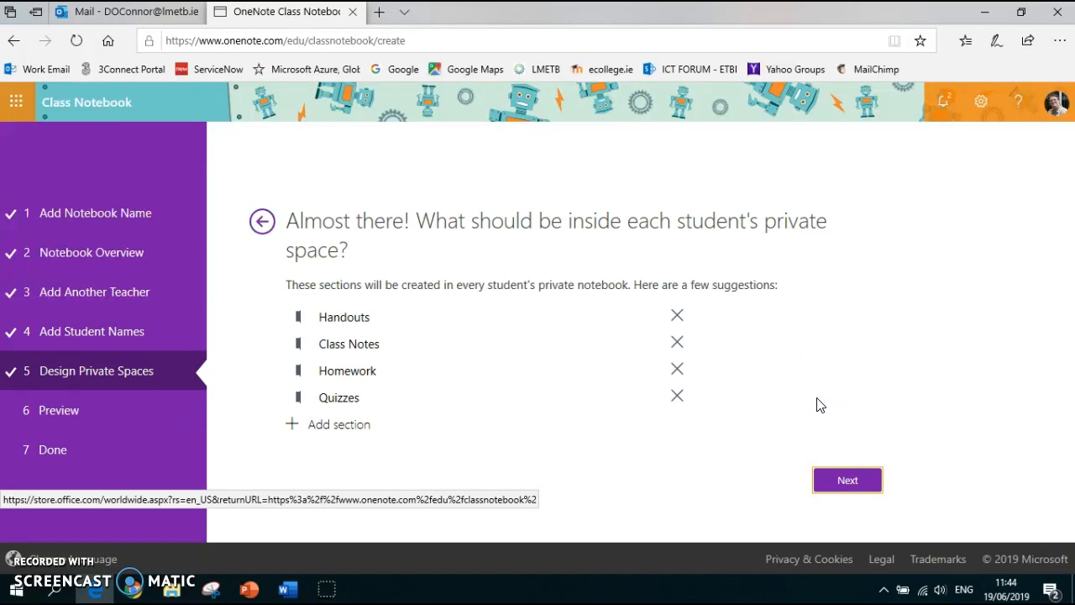
click(814, 400)
click(810, 391)
click(677, 396)
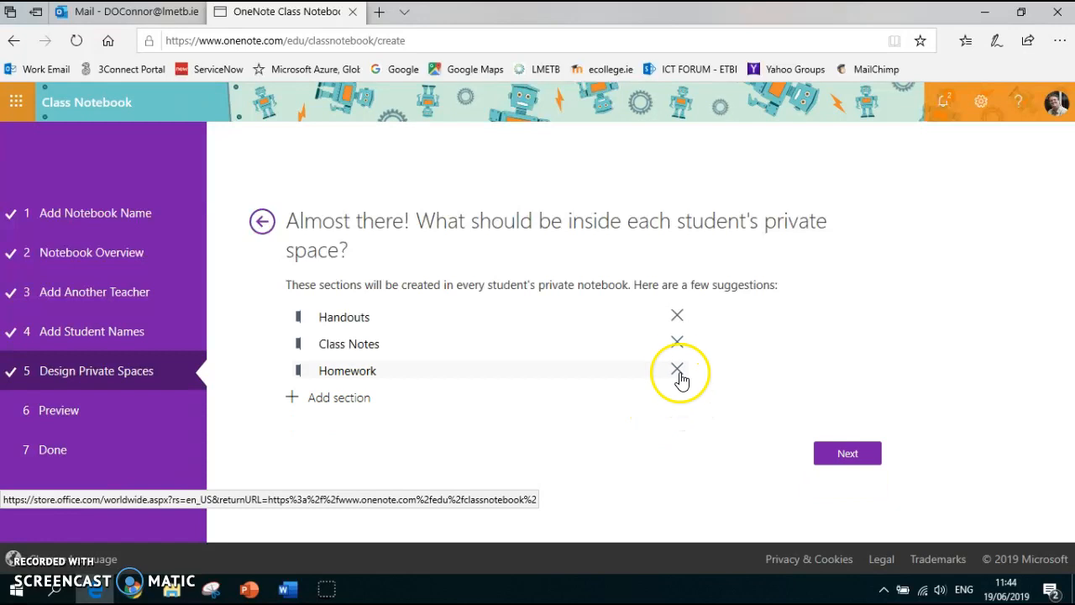
click(678, 343)
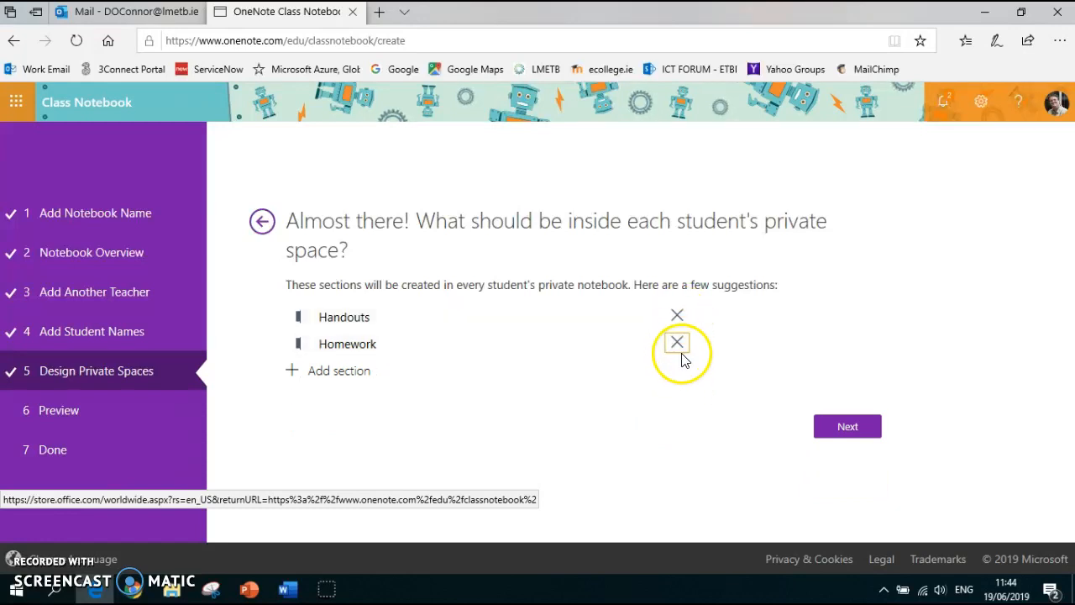
click(678, 344)
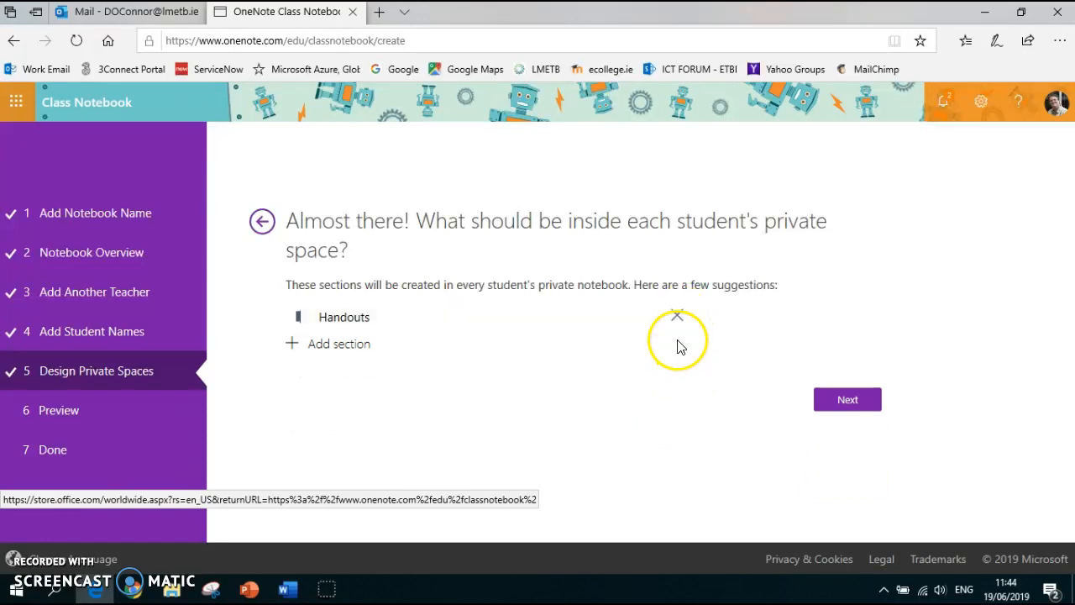
Add sections named Exam, CBA and Misc to each student's private space and continue to the preview
click(337, 346)
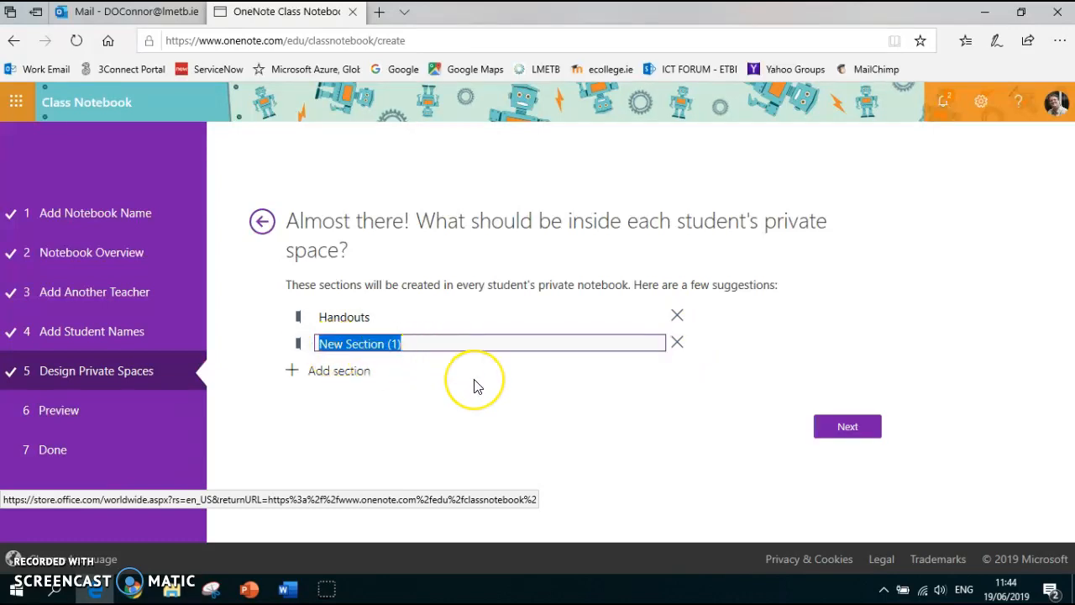
text(Exam)
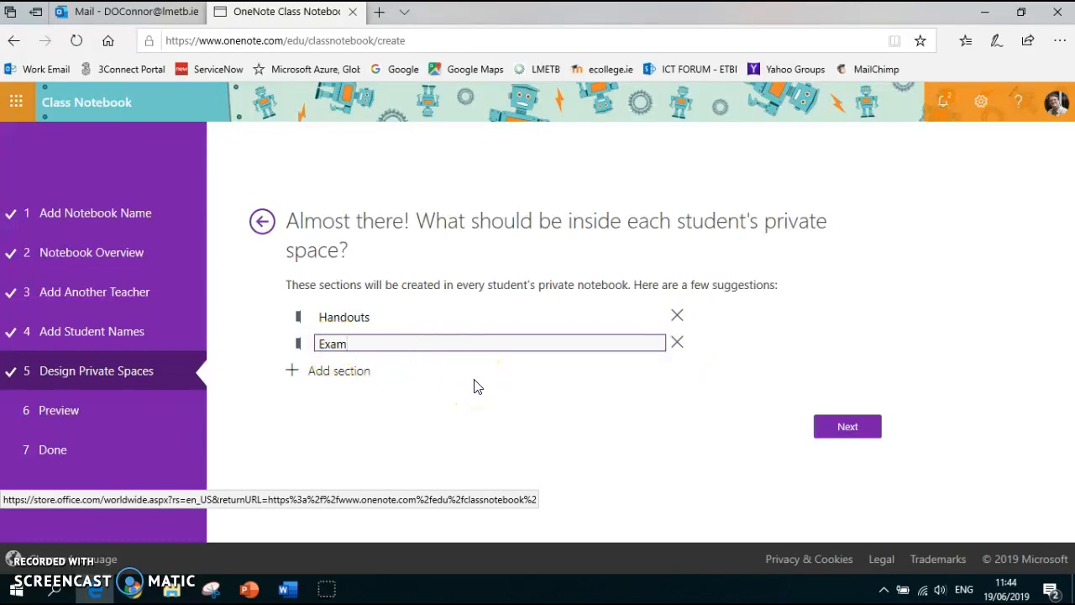
click(348, 371)
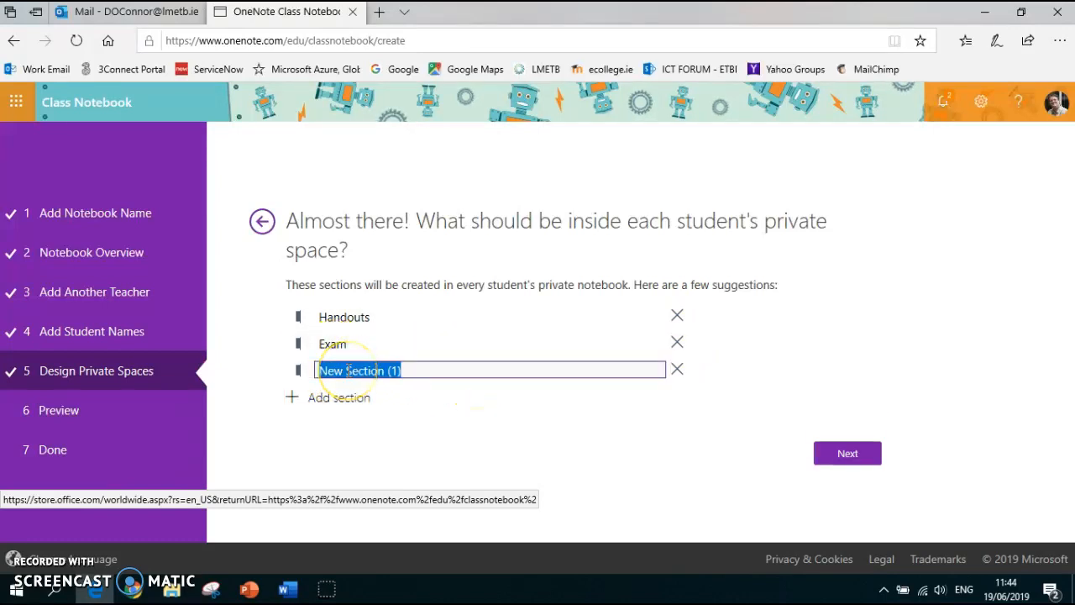
text(CBA)
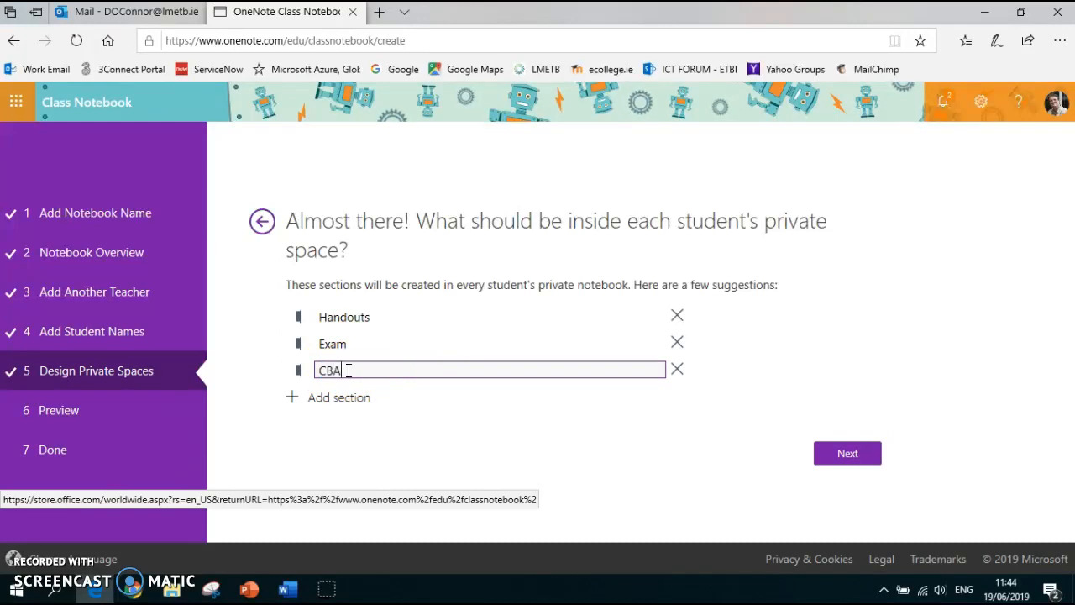
click(337, 403)
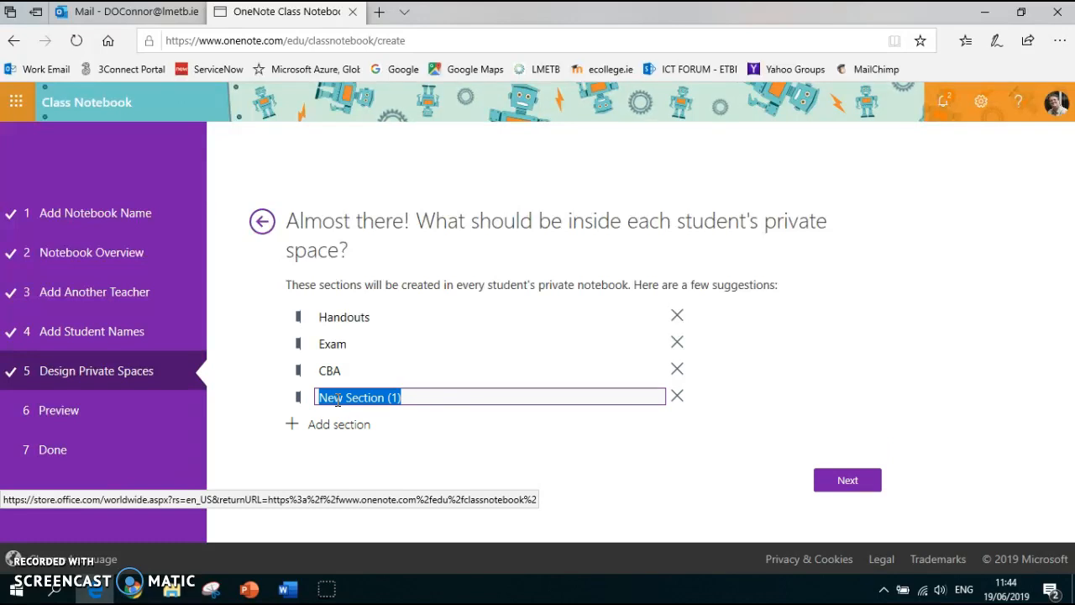
text(Misc)
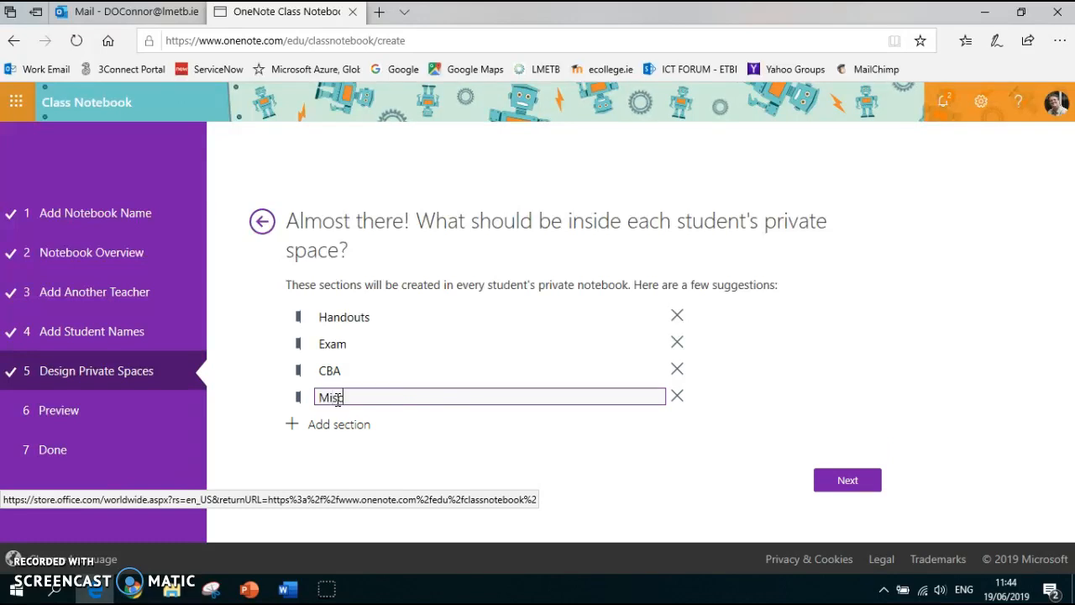
click(849, 482)
click(848, 483)
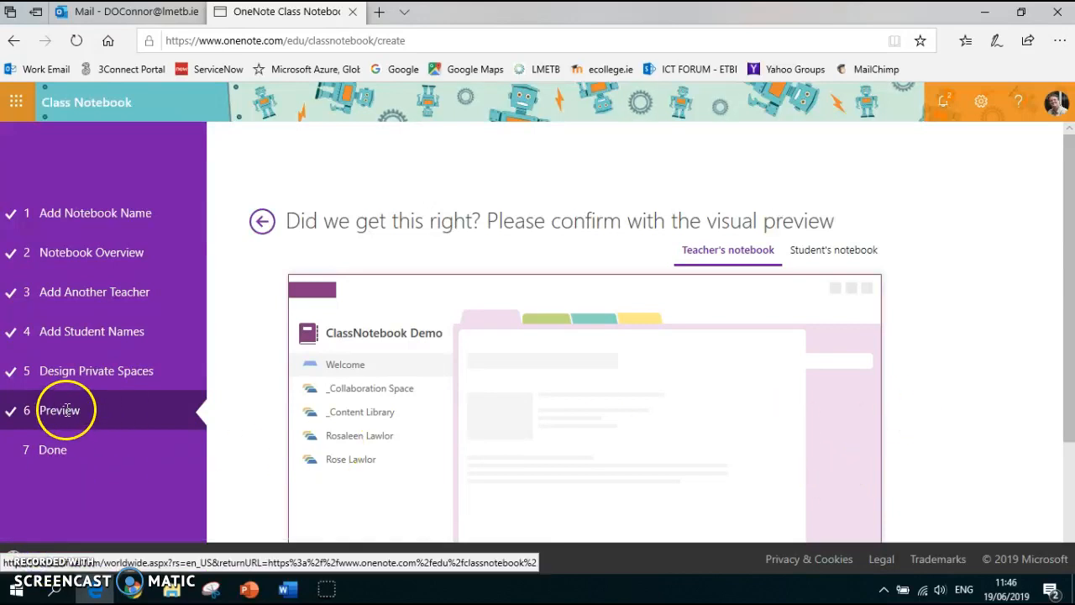
Review the teacher's and student's notebook previews, then confirm the creation of the class notebook
drag(1069, 258, 1073, 335)
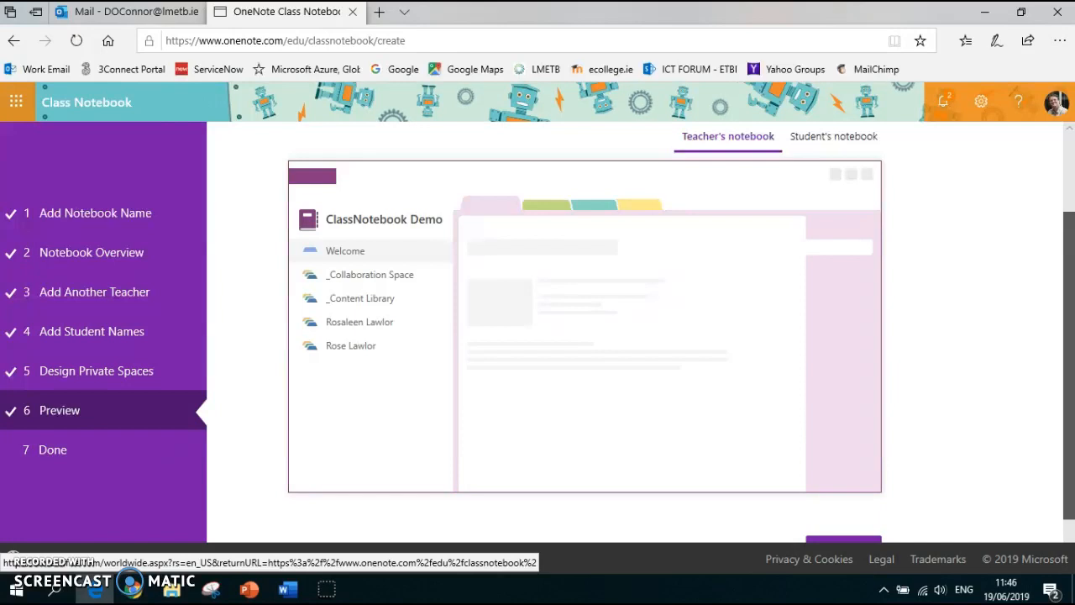
drag(1074, 335, 1058, 312)
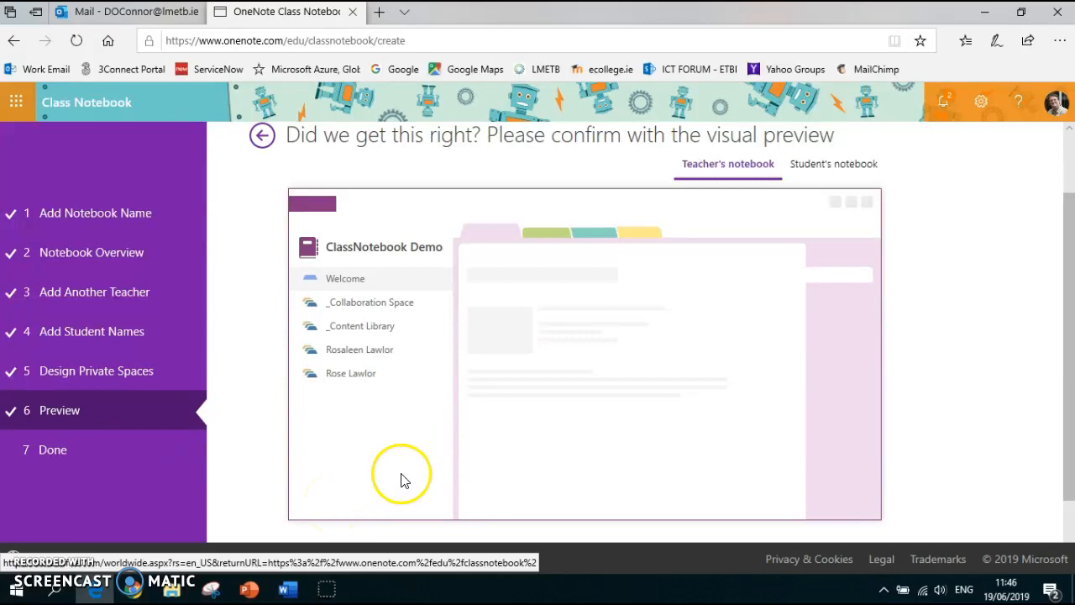
click(821, 174)
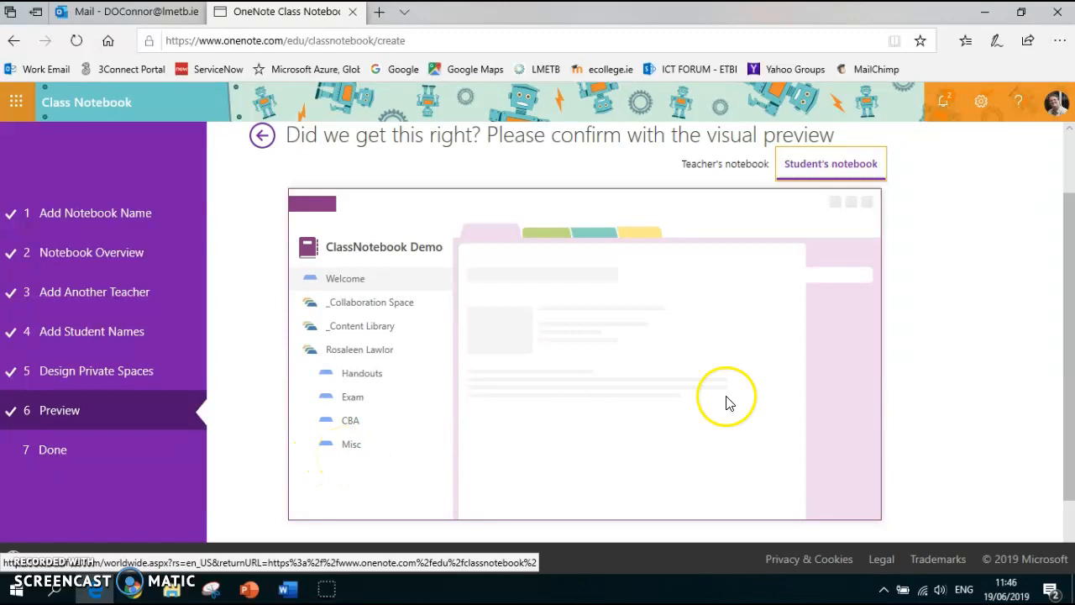
scroll(994, 328, down, 1)
click(842, 486)
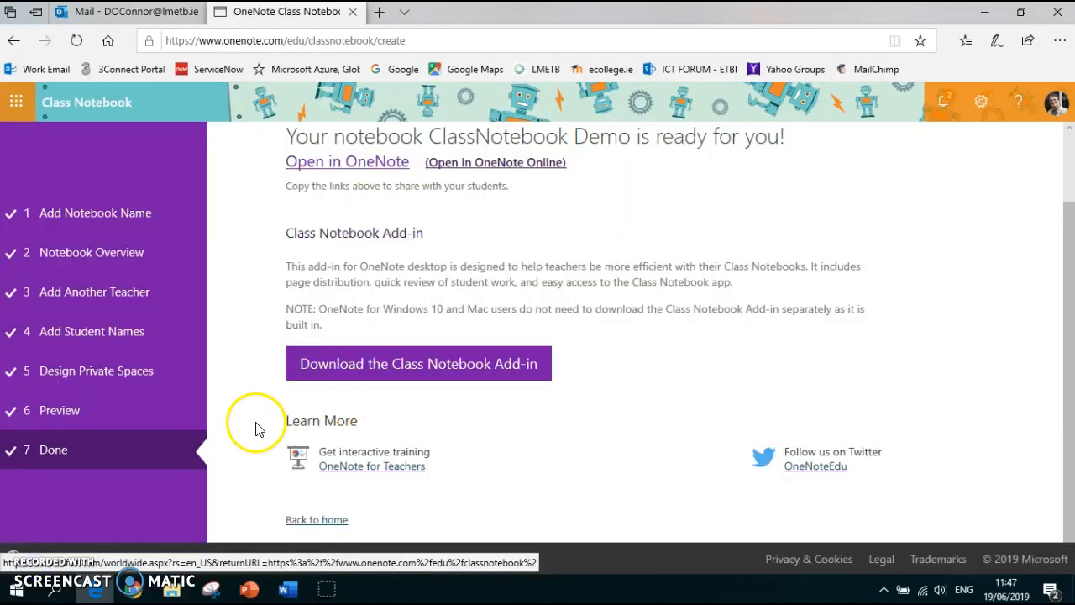
Open the finished ClassNotebook Demo notebook in OneNote Online
click(395, 375)
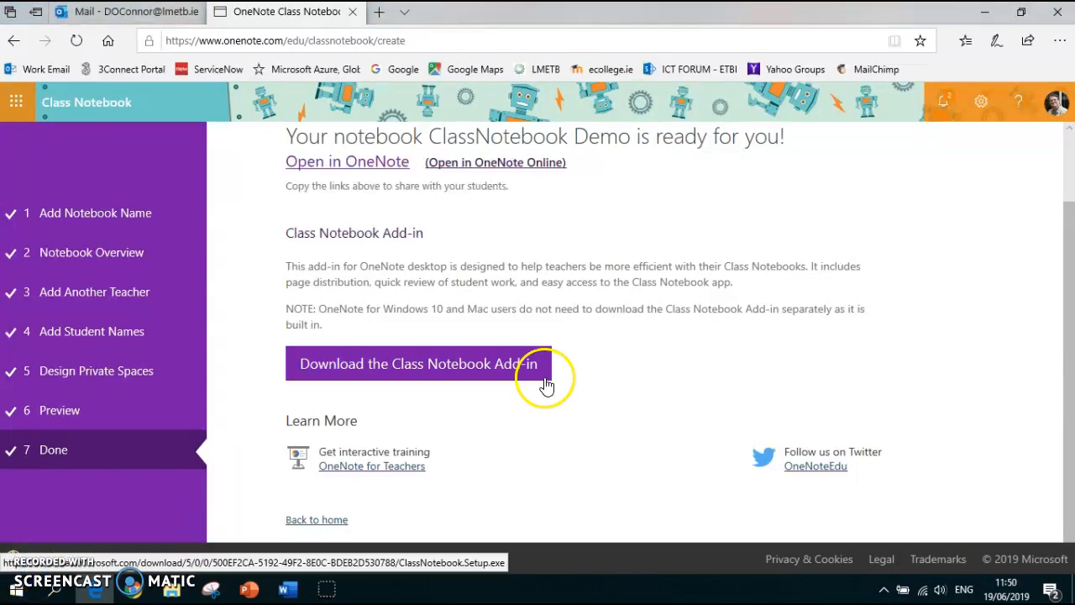
scroll(588, 309, up, 1)
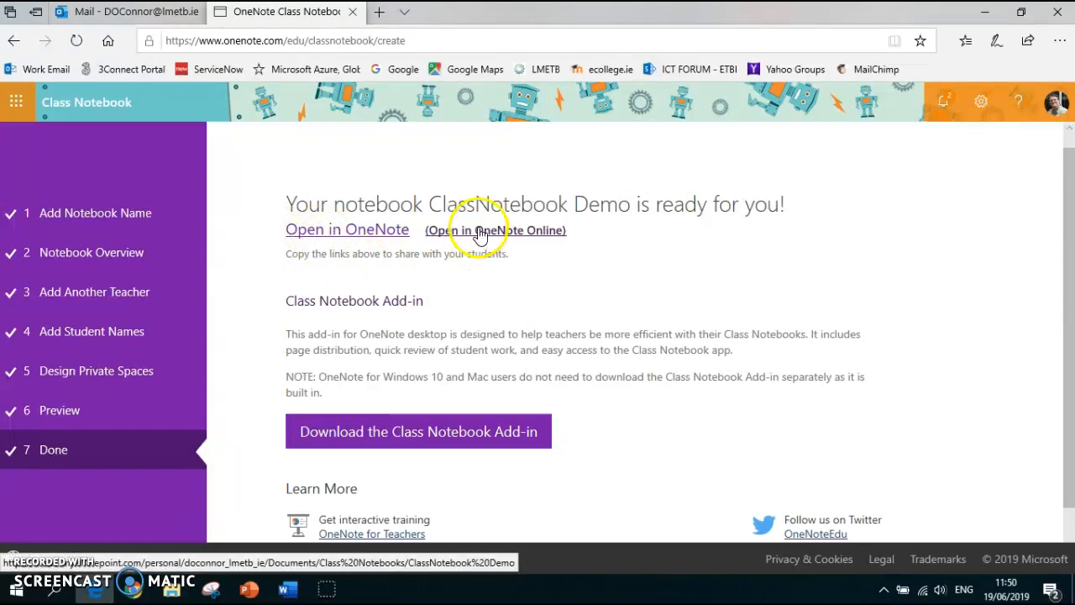
click(509, 232)
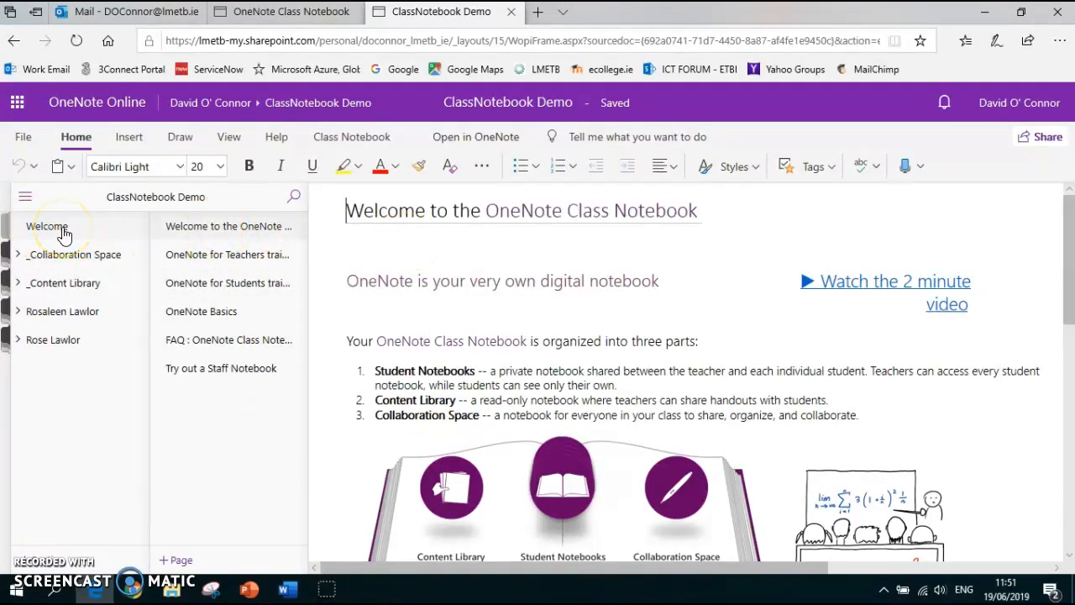
Examine the Welcome section's introduction page and its OneNote training pages for teachers and students
scroll(543, 321, down, 2)
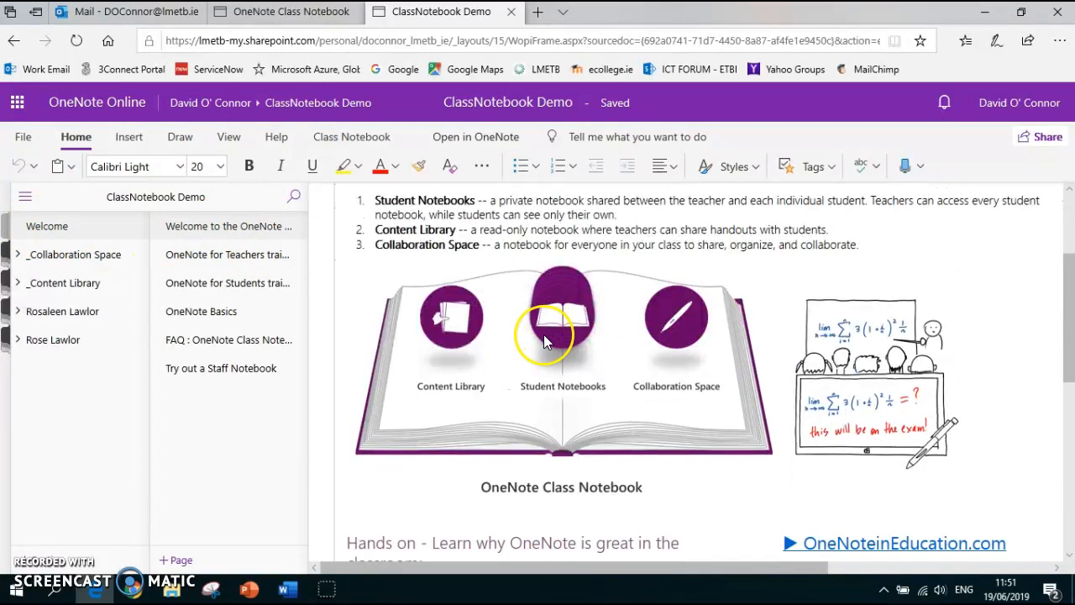
scroll(544, 334, down, 4)
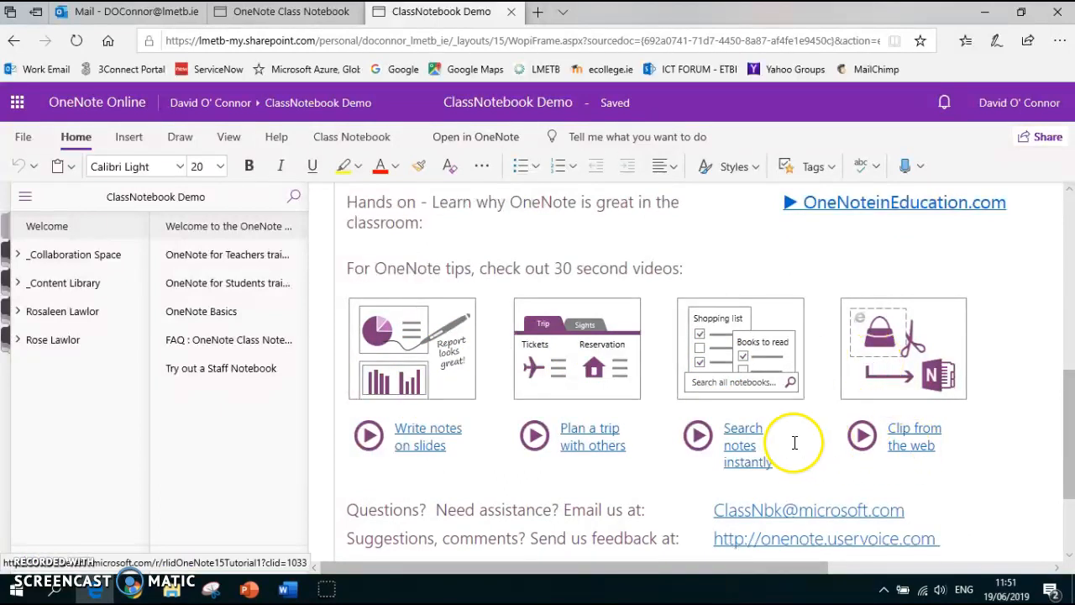
click(198, 263)
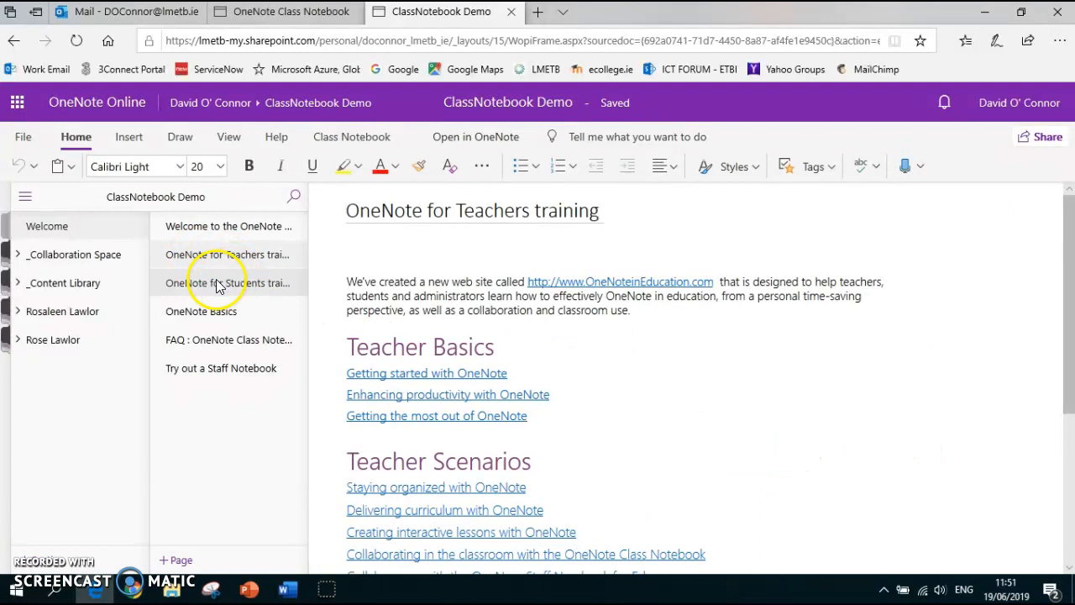
click(217, 286)
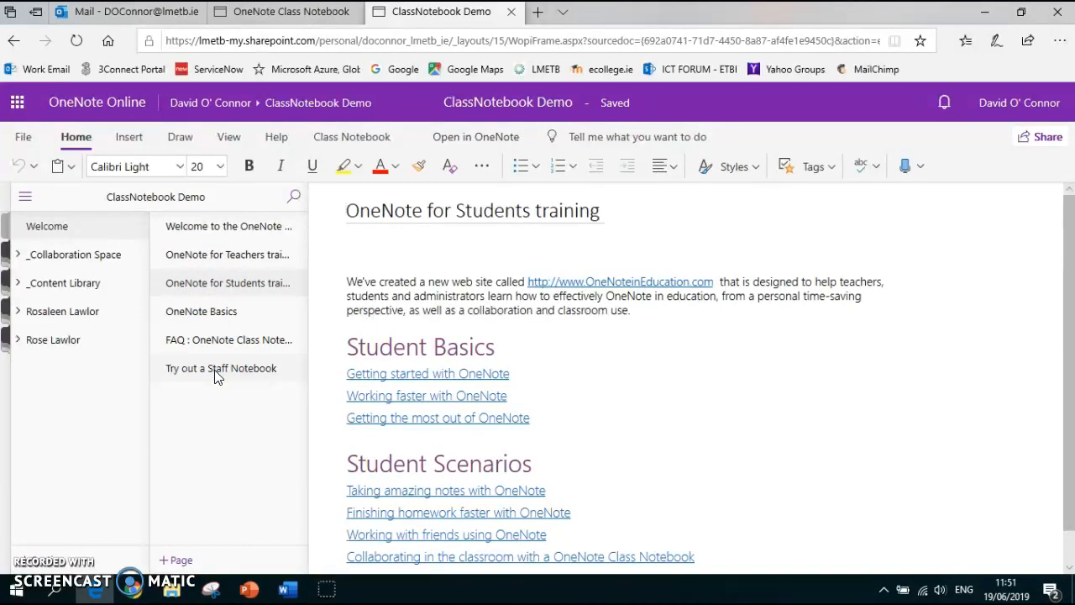
click(231, 348)
Open the Class Notebook app from the list of Microsoft services and close the notebook creation page and the open ClassNotebook Demo
click(17, 106)
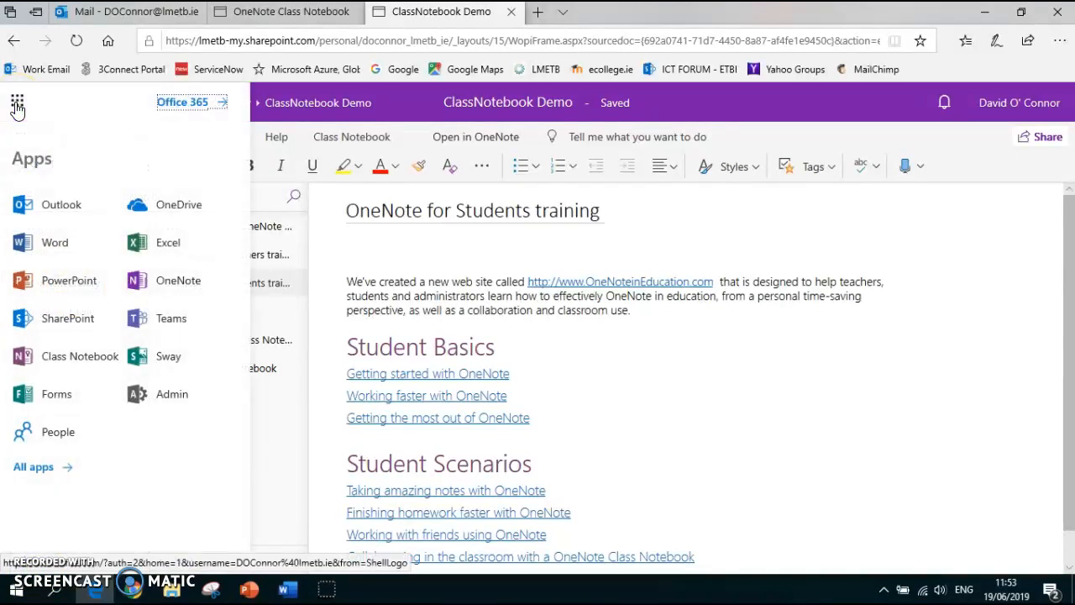
click(20, 107)
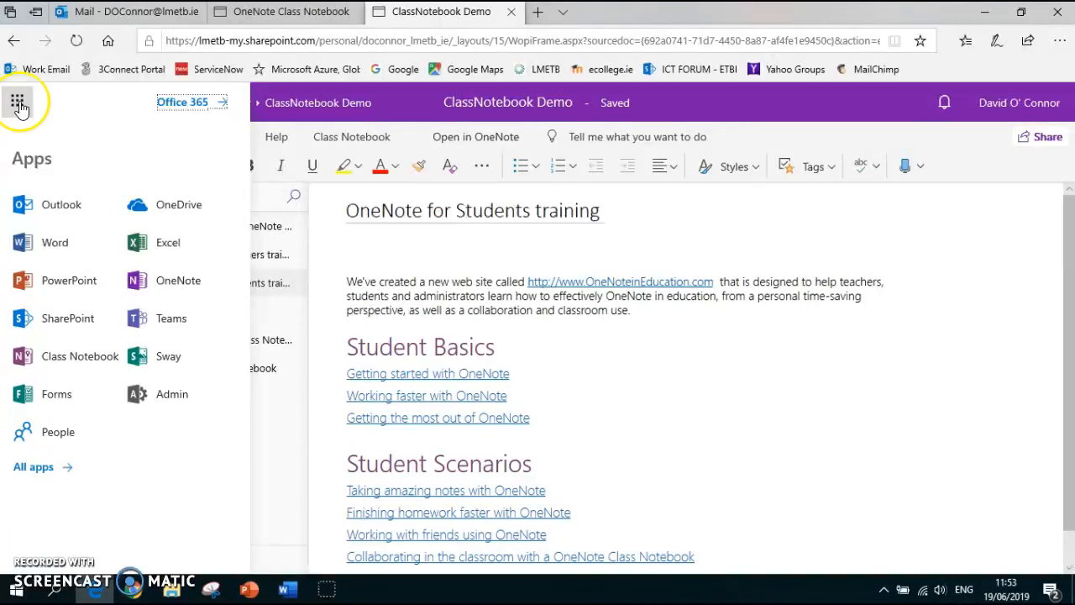
click(56, 358)
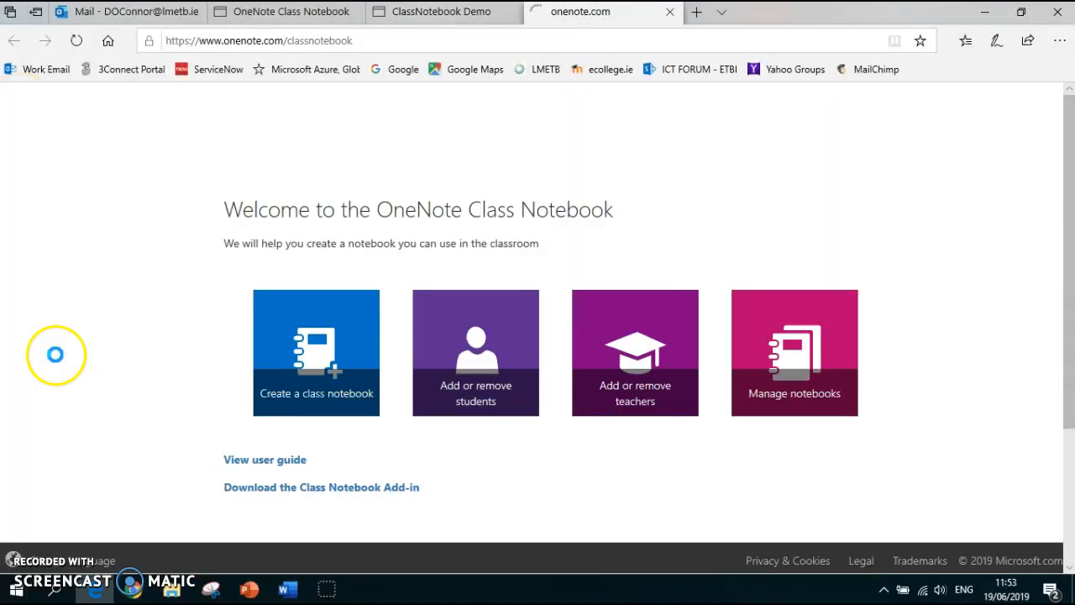
click(352, 12)
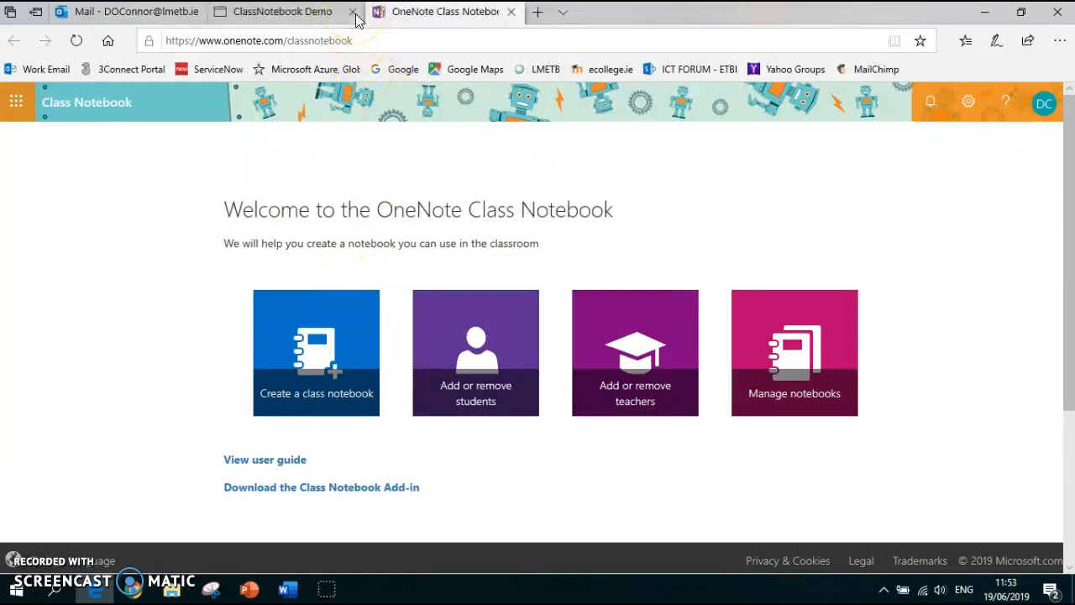
click(353, 12)
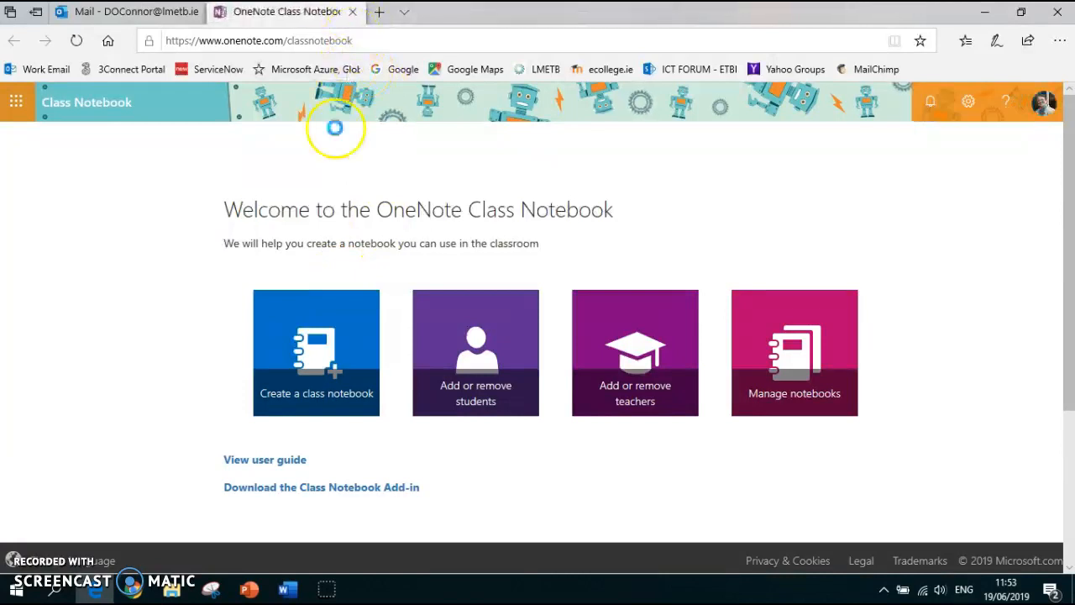
Try adding another student to ClassNotebook Demo by looking up their username, and remove the entry again
click(475, 388)
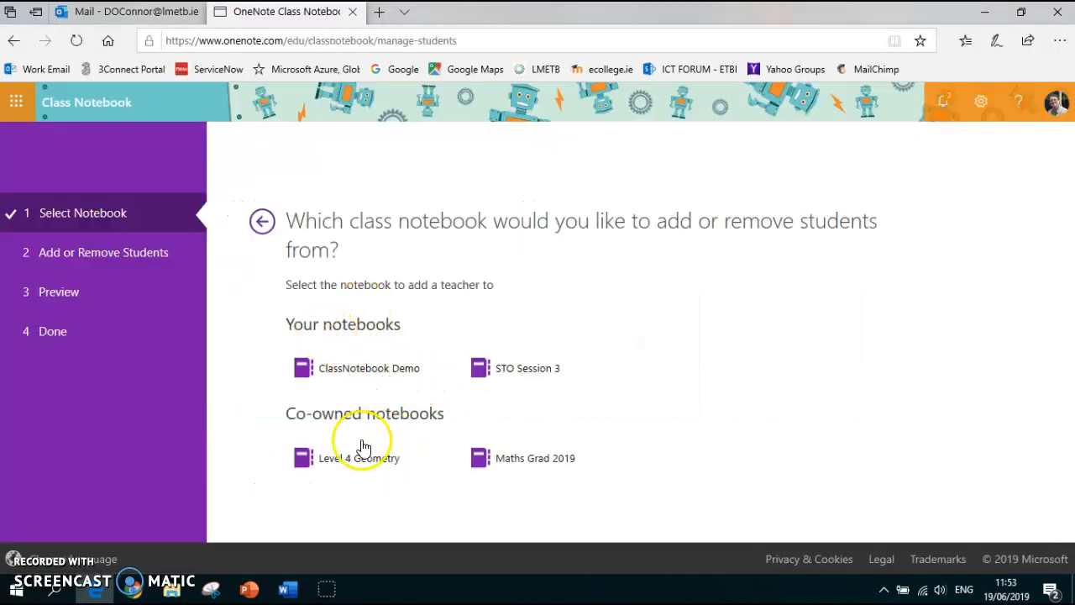
click(350, 373)
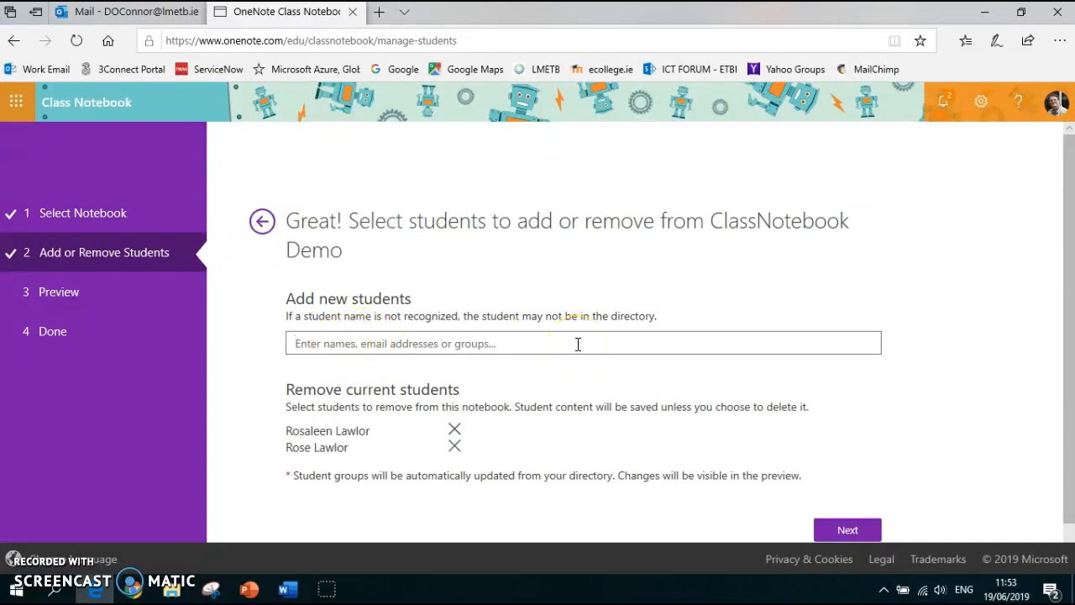
text(ibre)
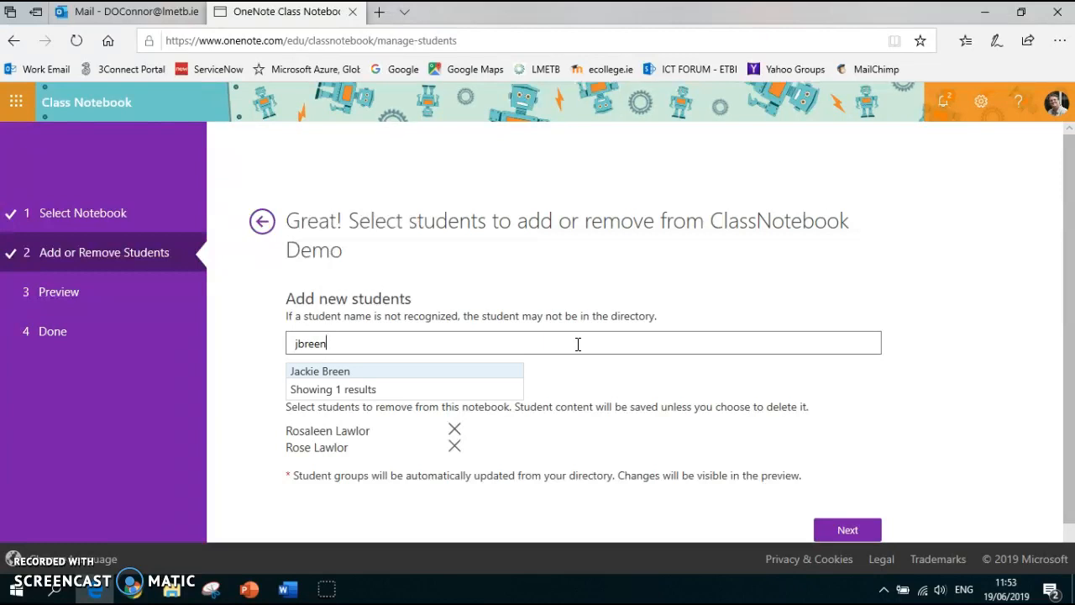
click(323, 372)
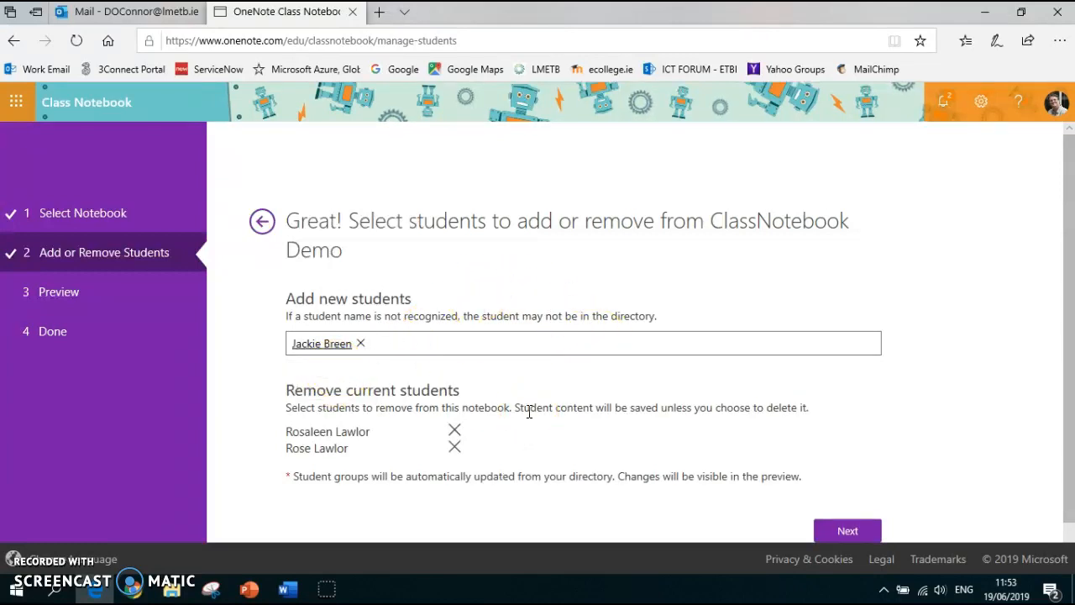
click(360, 344)
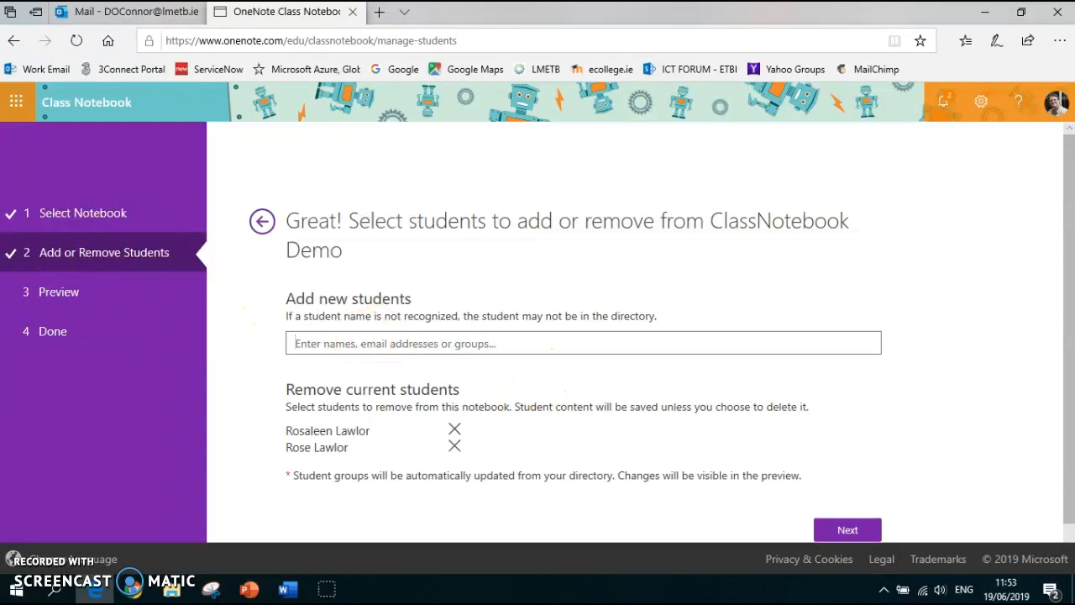
Return to the Class Notebook start page and examine the management options for ClassNotebook Demo, including student sections, collaboration space permissions and guardian links
click(16, 102)
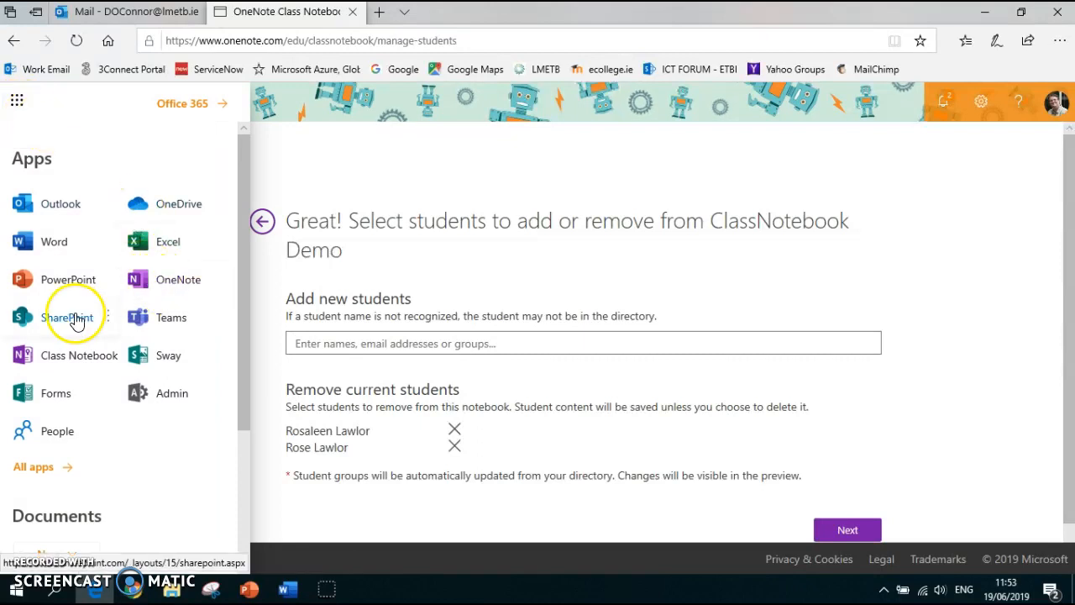
click(67, 355)
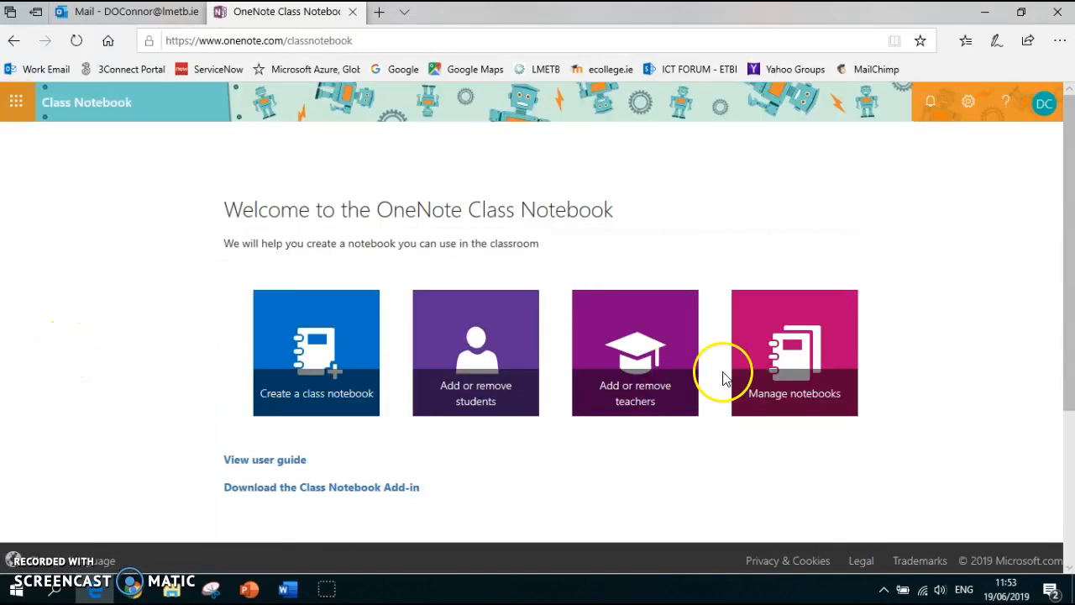
click(796, 351)
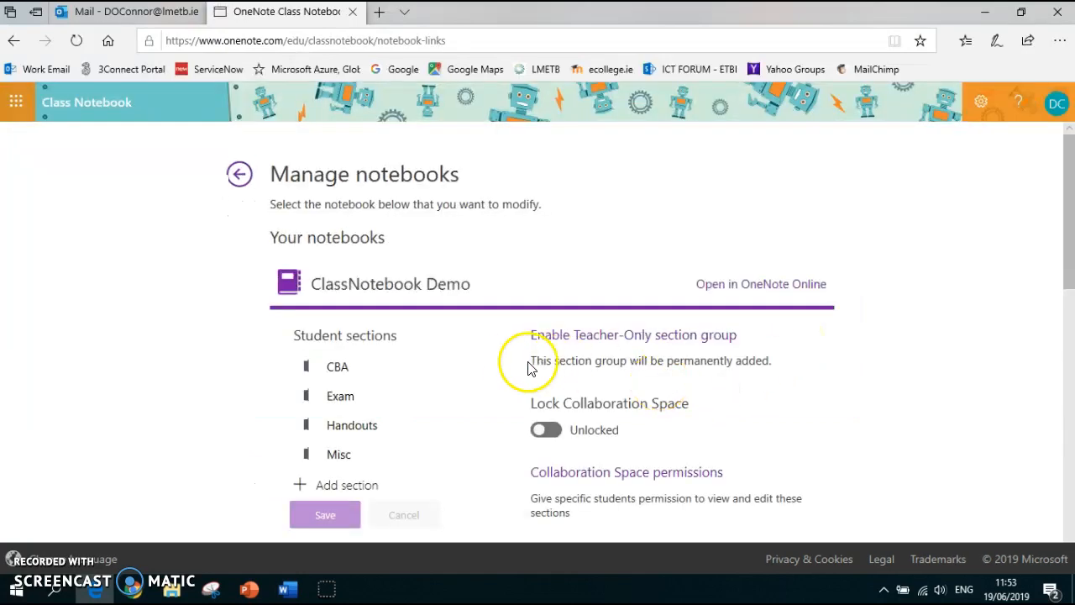
scroll(437, 362, down, 1)
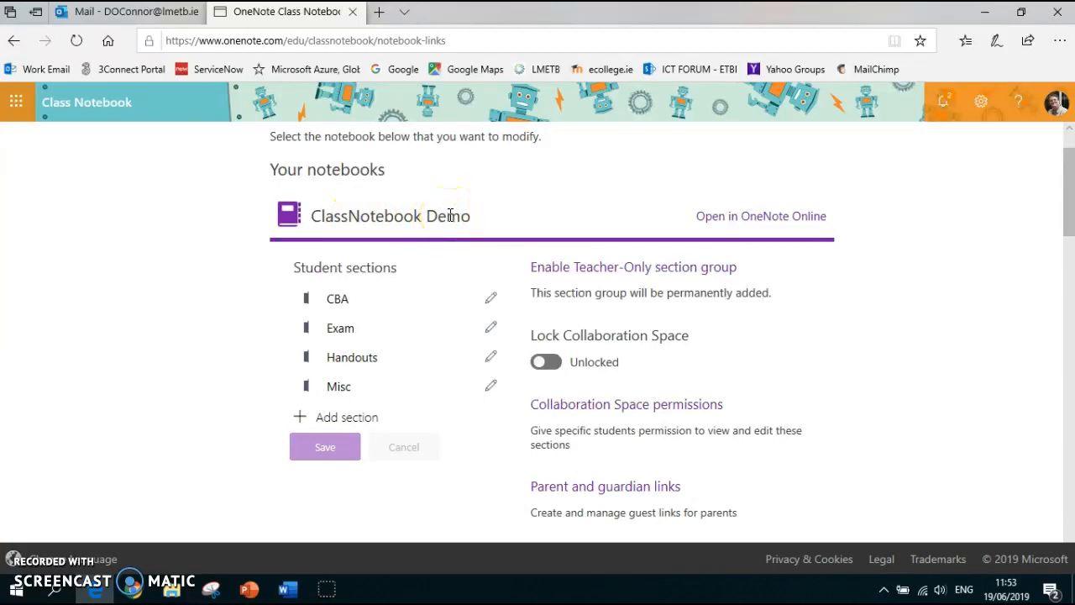
scroll(751, 282, down, 3)
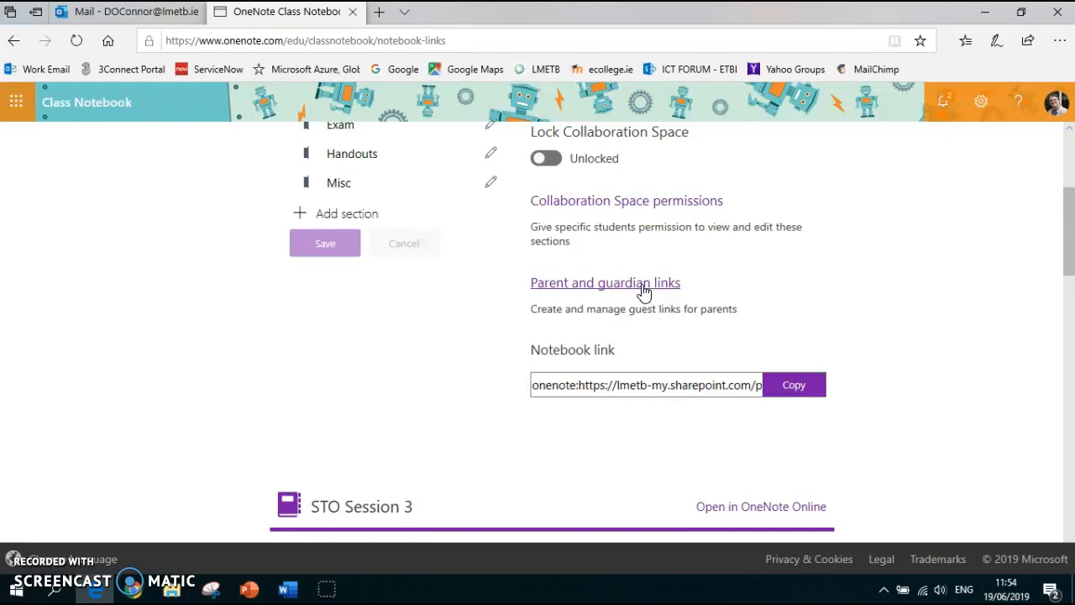
scroll(644, 292, up, 1)
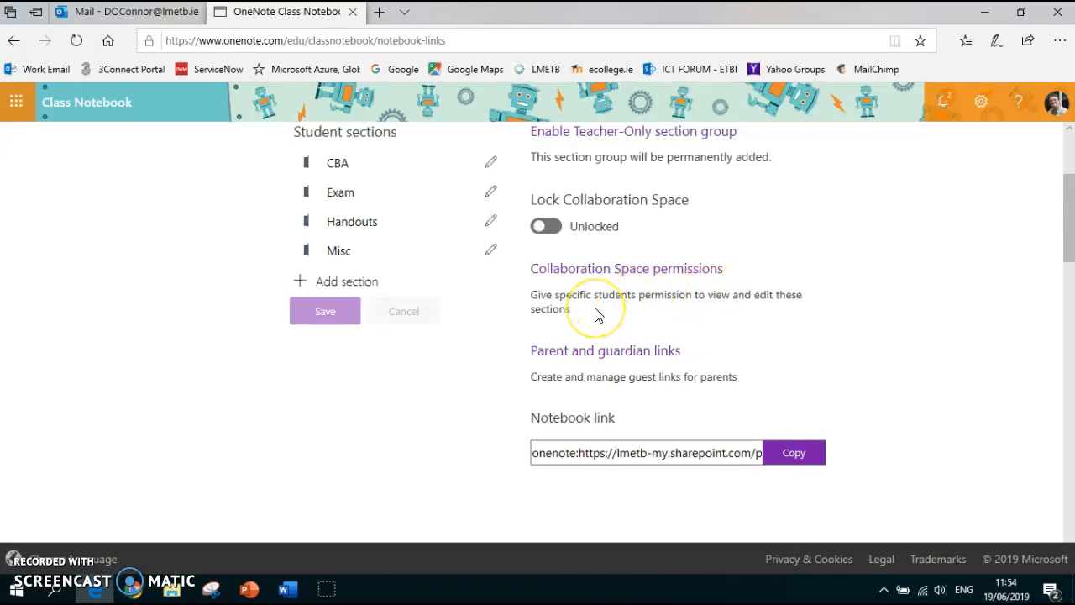
scroll(598, 314, up, 1)
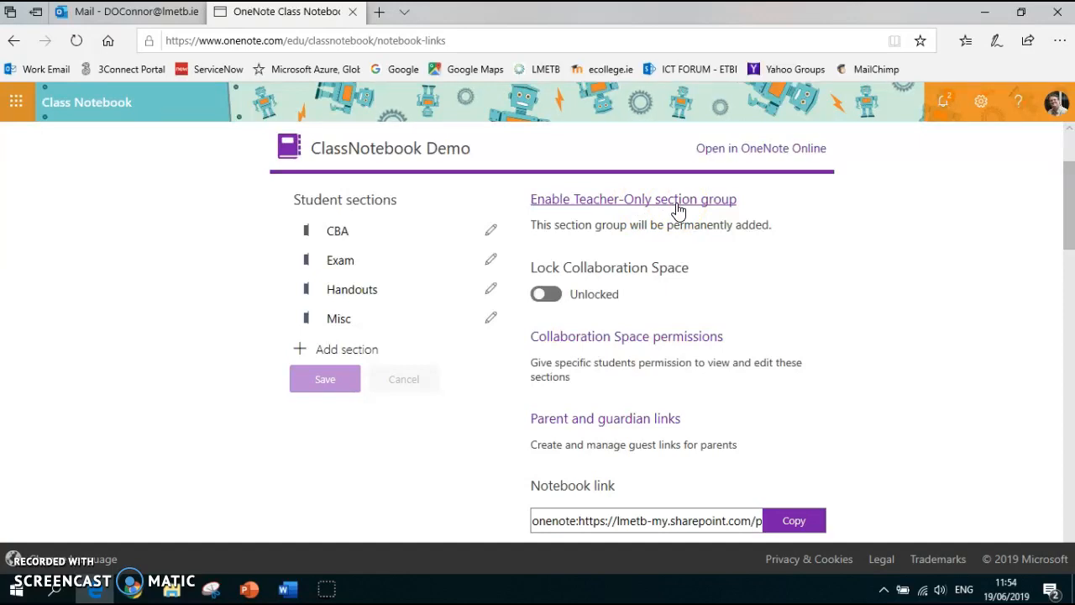
Return to the Class Notebook start page and look over the option for adding or removing teachers
click(16, 102)
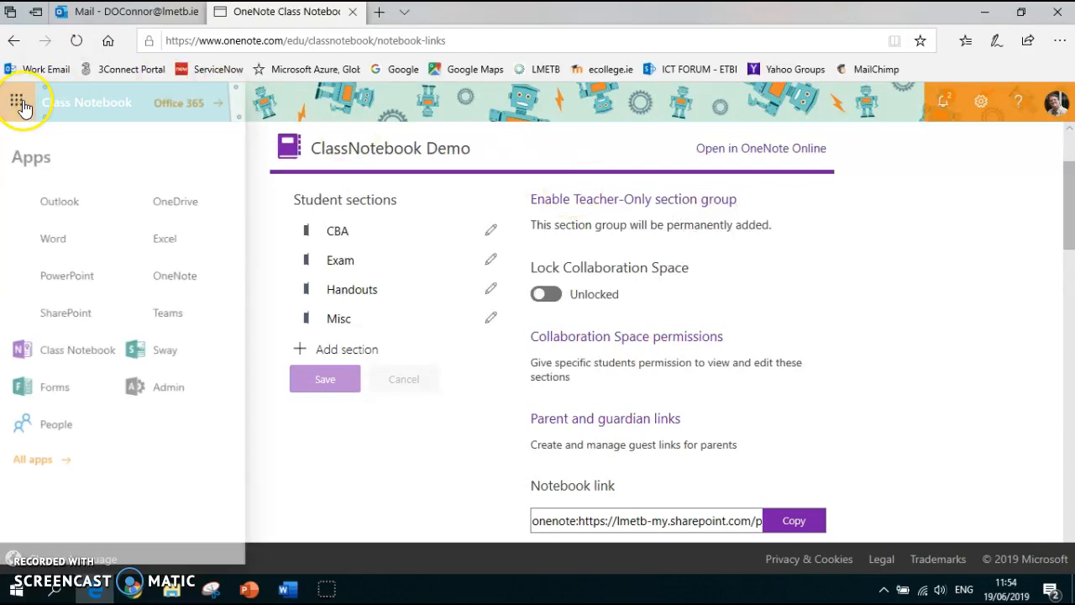
click(59, 359)
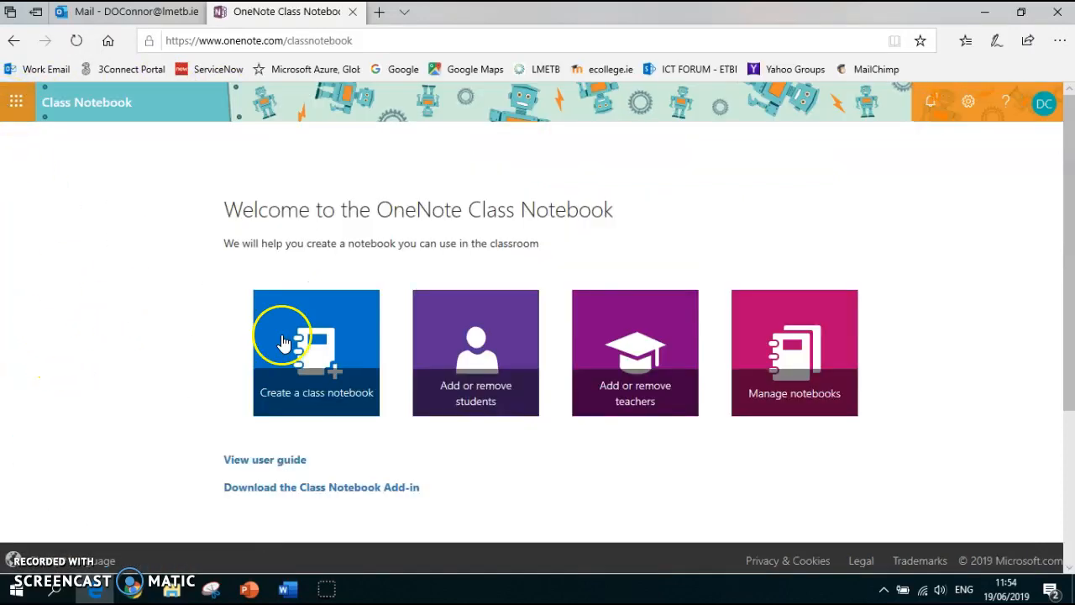
click(630, 349)
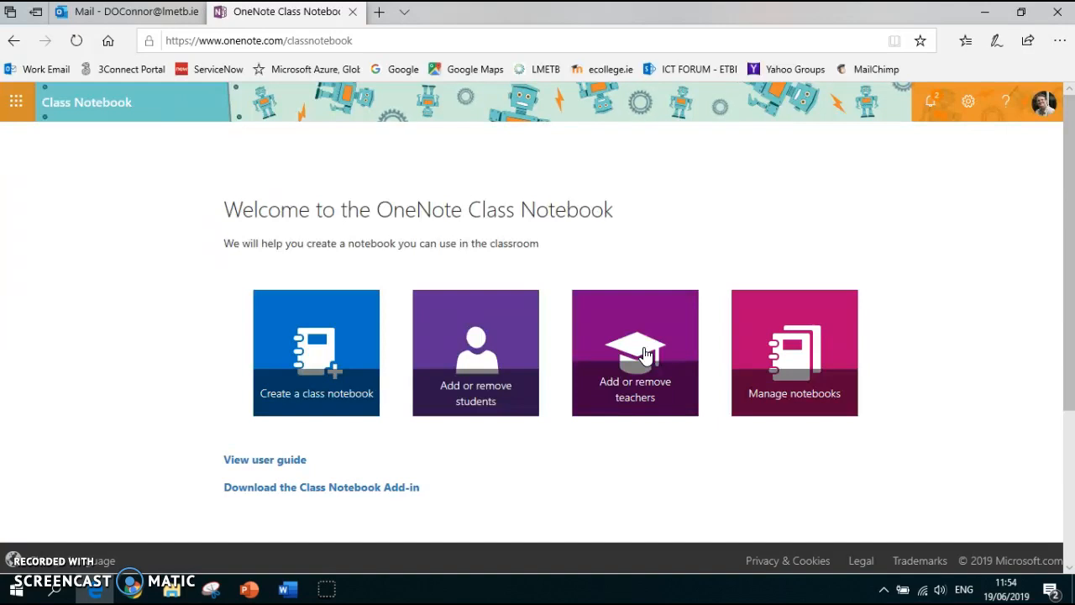
click(642, 353)
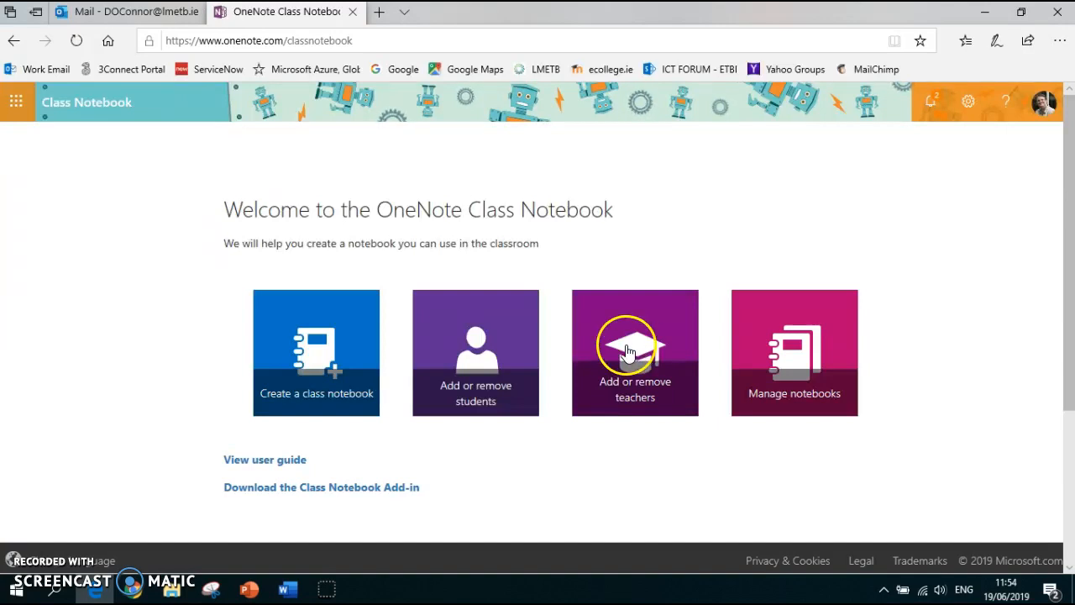